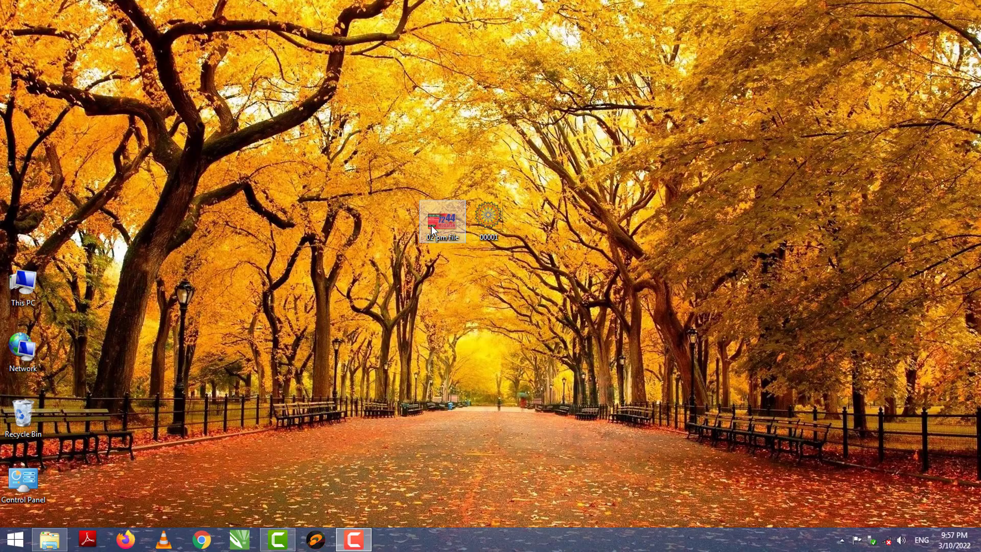
# Step: Open the "02 pm file" image from the desktop to examine the finished design, and close it
pyautogui.doubleClick(432, 225)
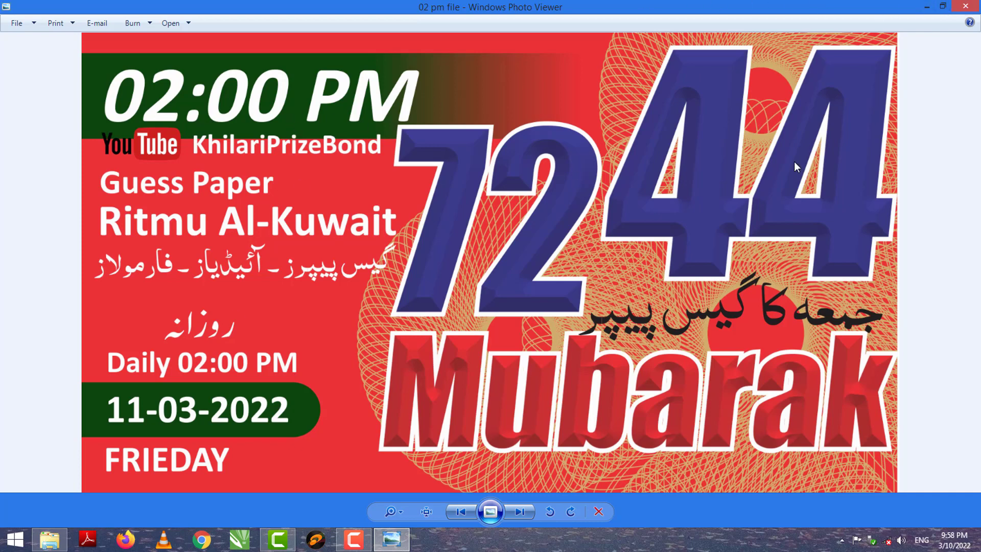
pyautogui.click(974, 8)
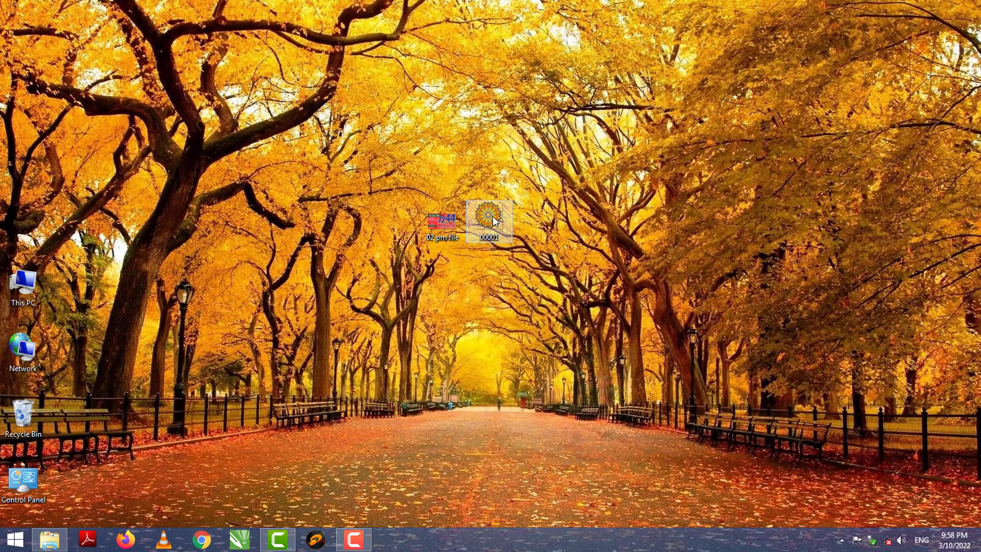
# Step: Switch to CorelDRAW X7, open the recent file "08 new file.cdr" and go to the empty workspace beside the numbered bars
pyautogui.click(236, 541)
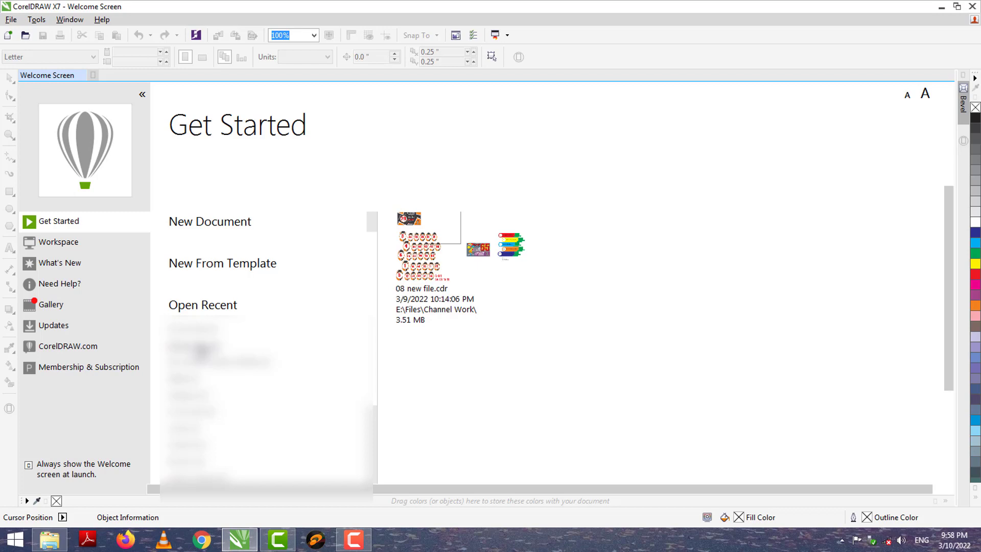
pyautogui.click(202, 349)
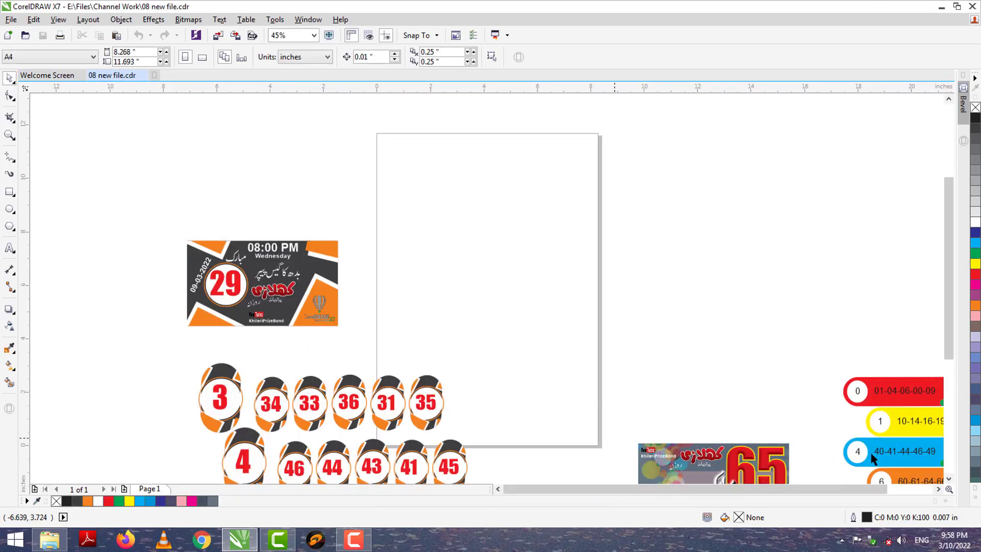
pyautogui.hscroll(5, 938, 493)
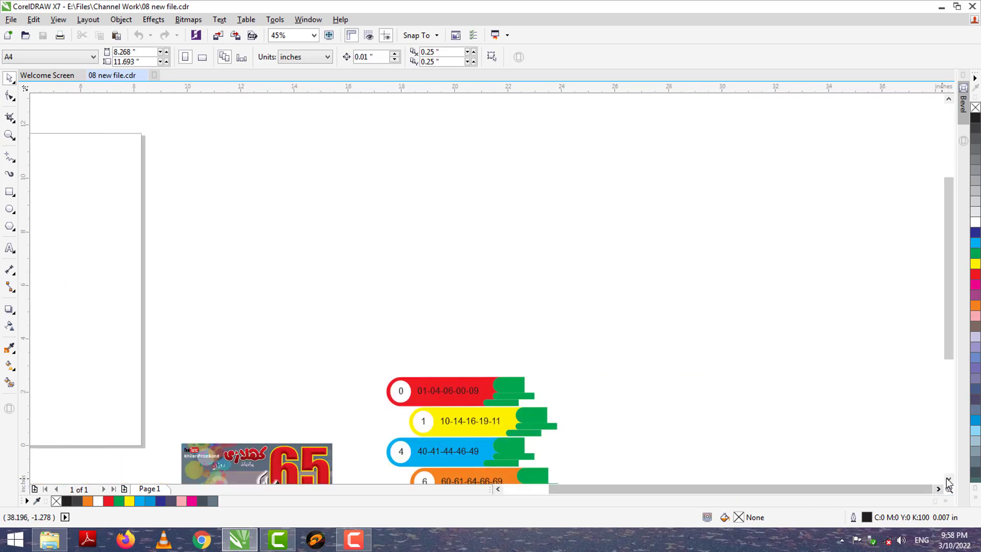
pyautogui.scroll(-5, 938, 493)
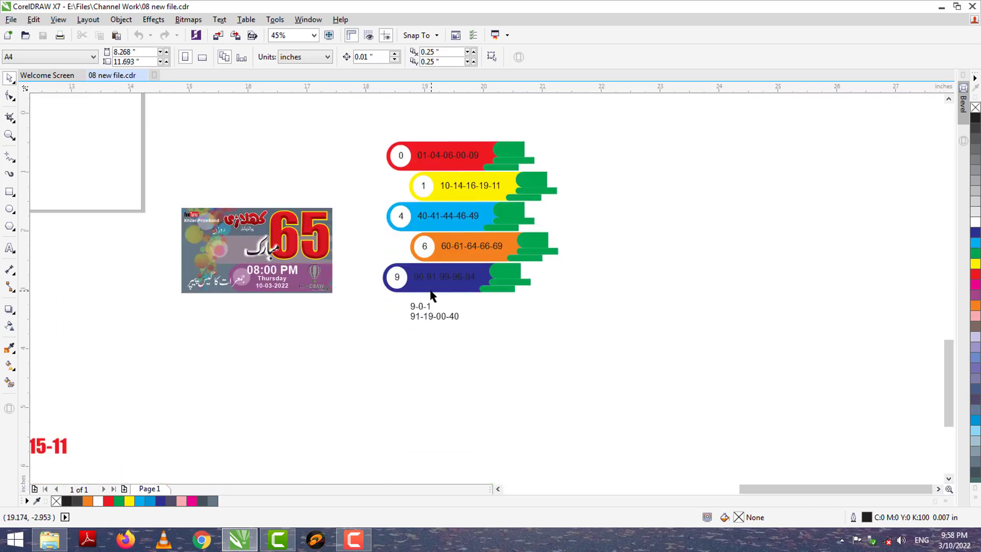
pyautogui.scroll(4, 415, 306)
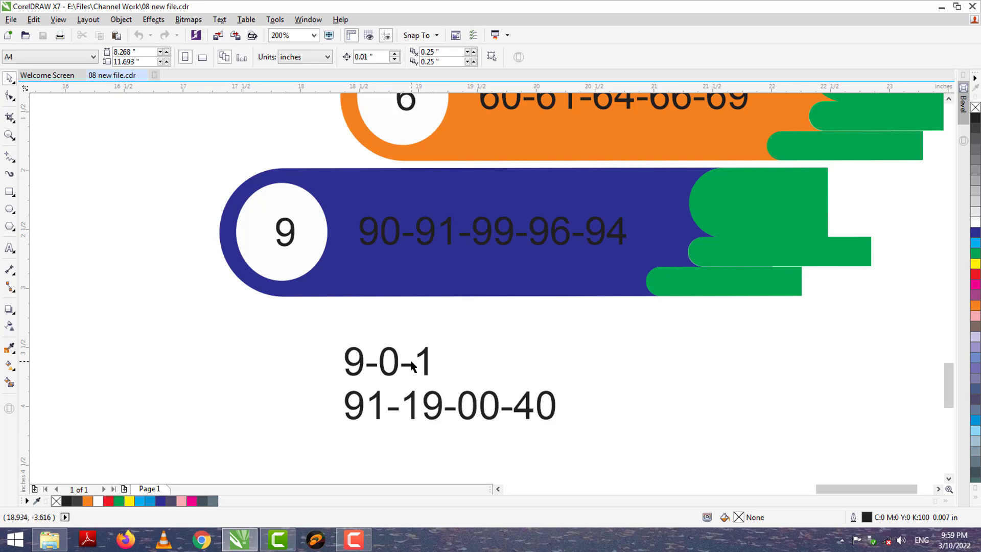
pyautogui.scroll(-2, 412, 364)
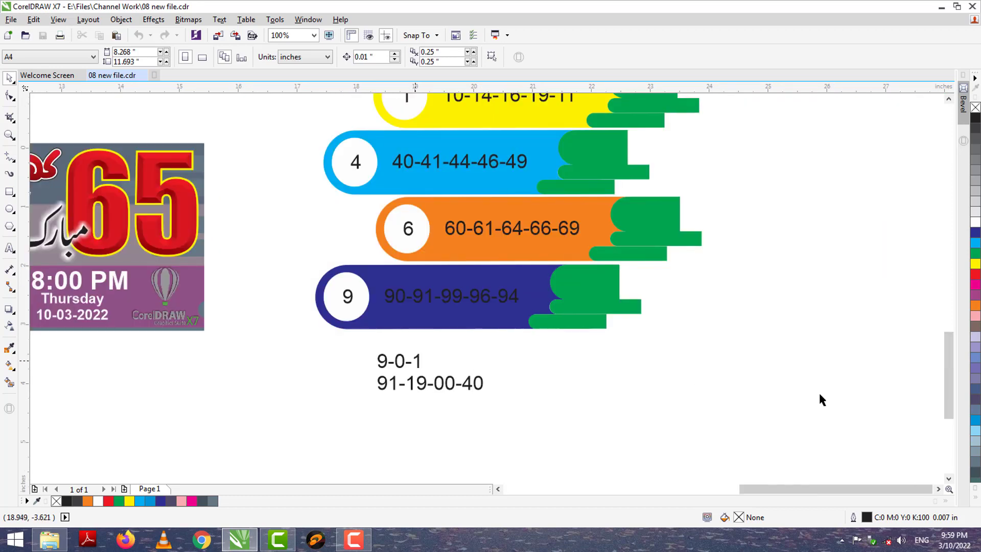
pyautogui.hscroll(10, 925, 485)
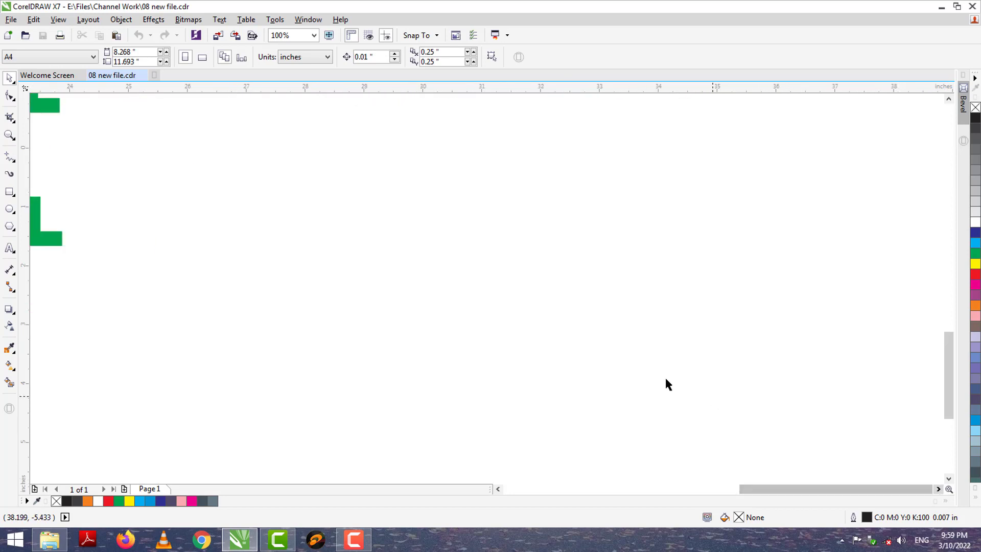
pyautogui.click(938, 489)
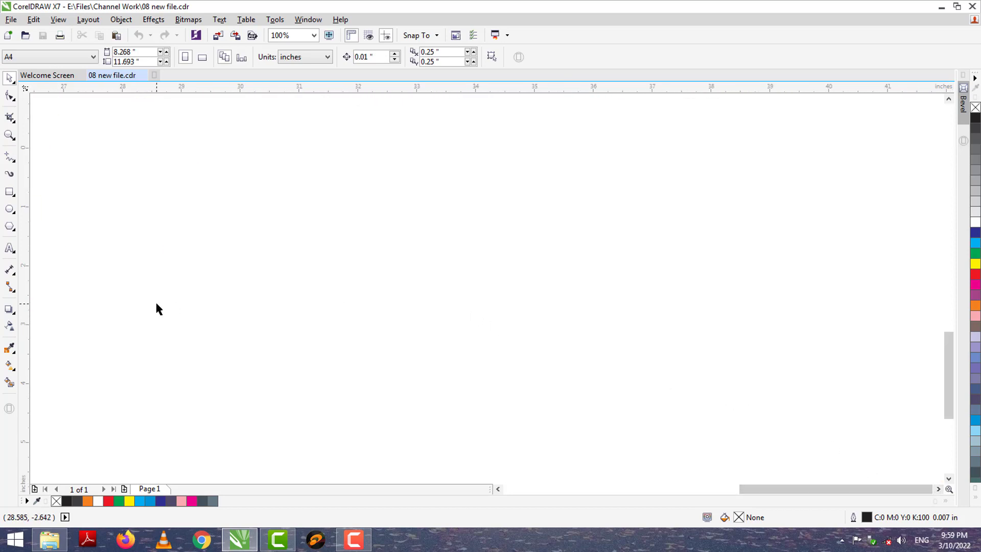
pyautogui.click(9, 193)
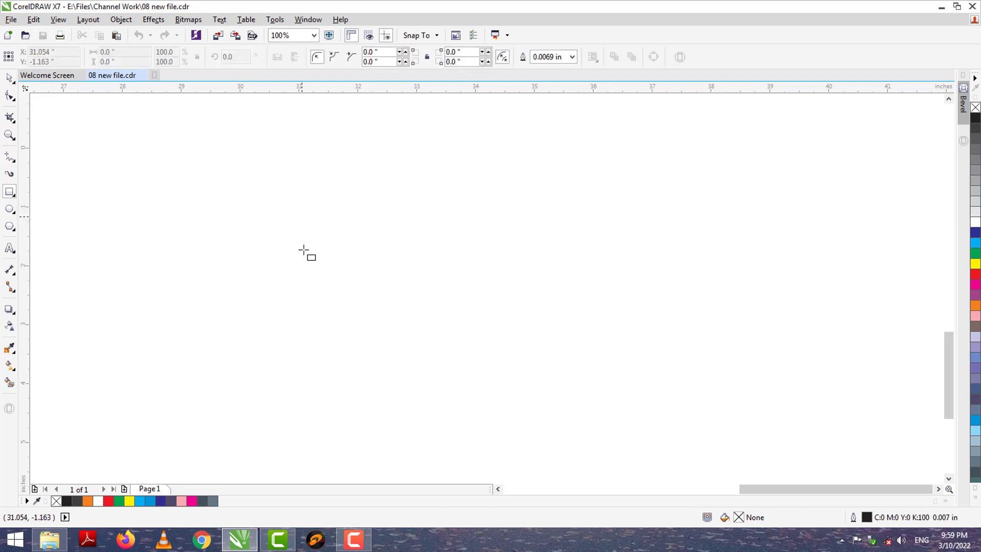
pyautogui.scroll(1, 308, 233)
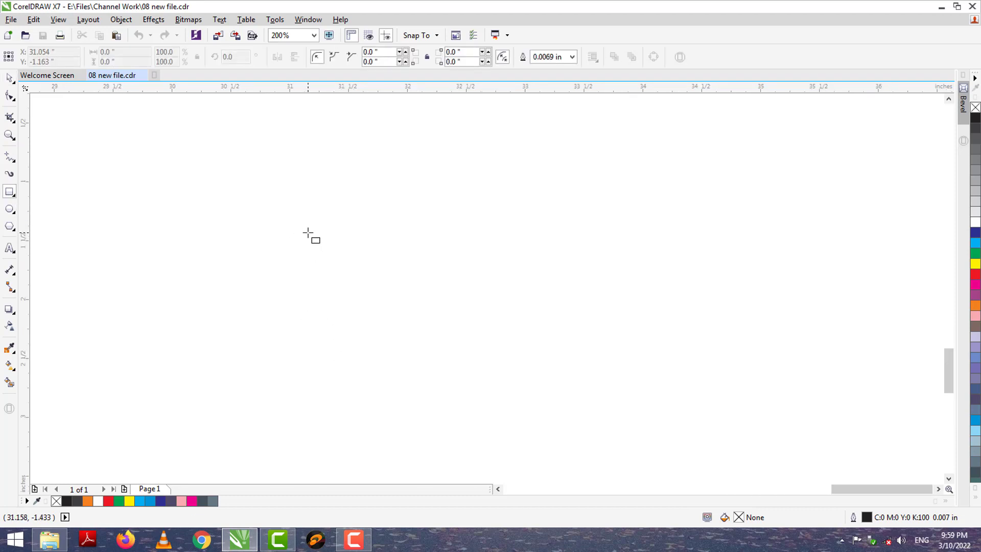
pyautogui.click(308, 234)
pyautogui.press('space')
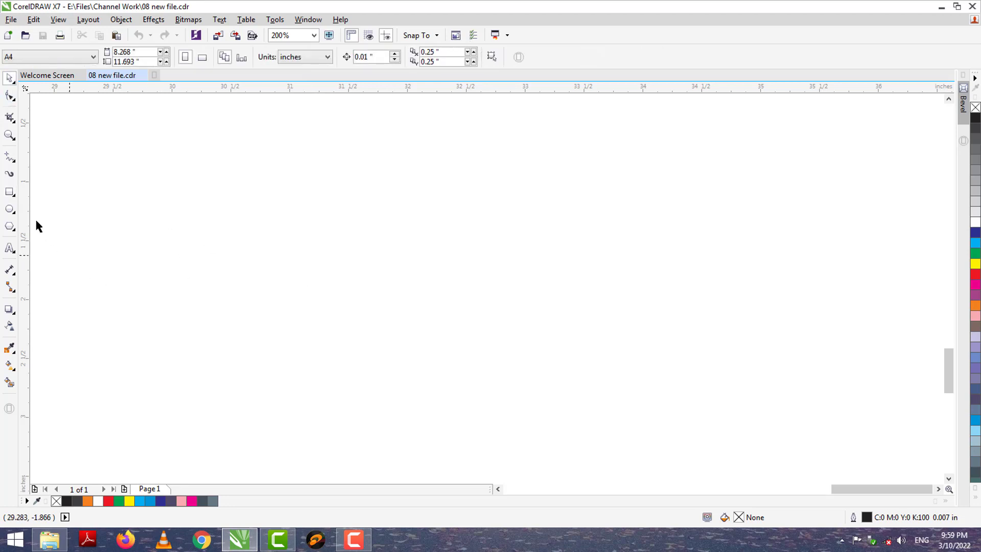
pyautogui.click(14, 230)
pyautogui.click(249, 215)
# Step: Import the mandala image "00001" from the desktop into the empty workspace and scale it down proportionally to about 1.01 inches
pyautogui.click(942, 7)
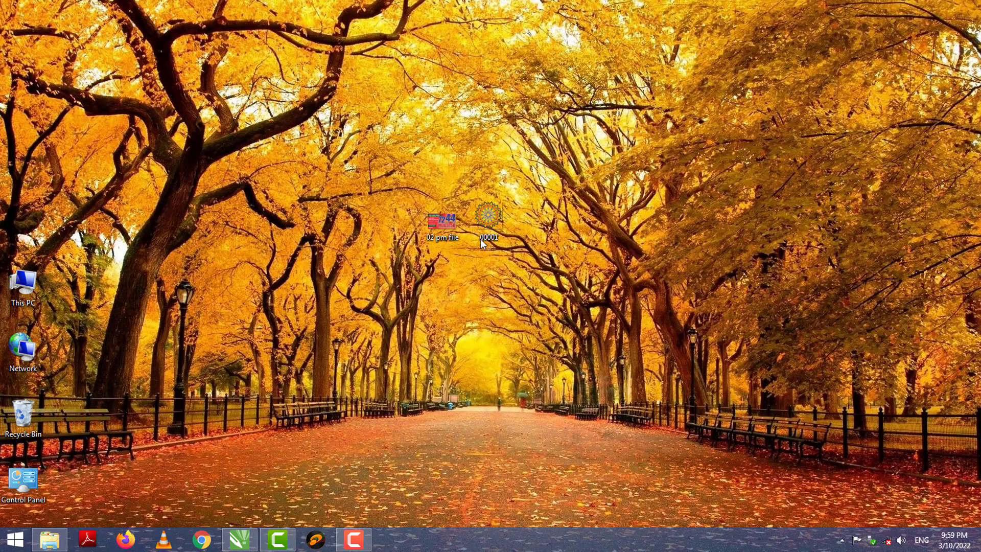
pyautogui.moveTo(506, 232); pyautogui.dragTo(495, 292)
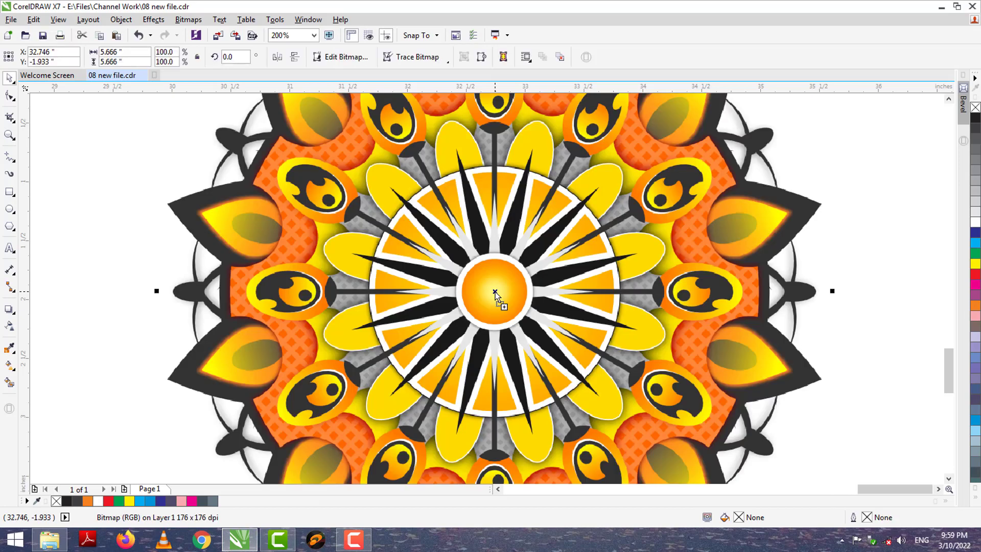
pyautogui.scroll(-2, 495, 291)
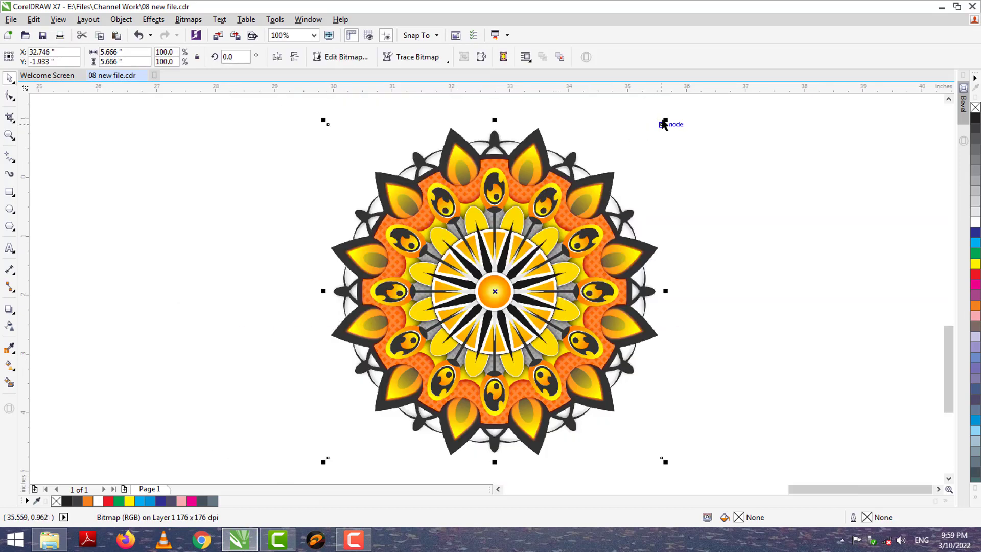
pyautogui.moveTo(664, 119); pyautogui.dragTo(386, 268)
pyautogui.scroll(2, 350, 275)
pyautogui.scroll(2, 351, 268)
pyautogui.click(68, 282)
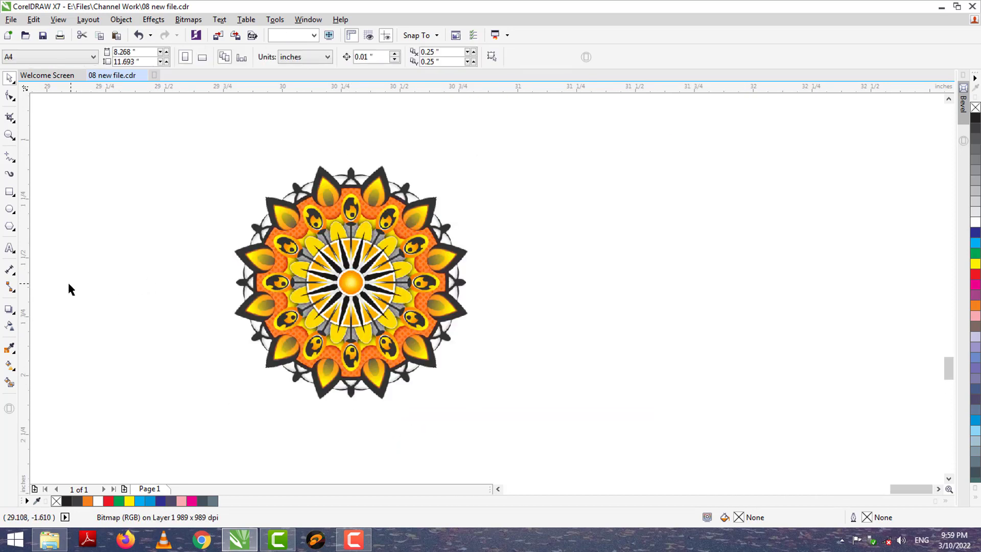
# Step: Draw a circle about 0.72 inches in diameter centred on the mandala, filled white with no outline
pyautogui.click(9, 211)
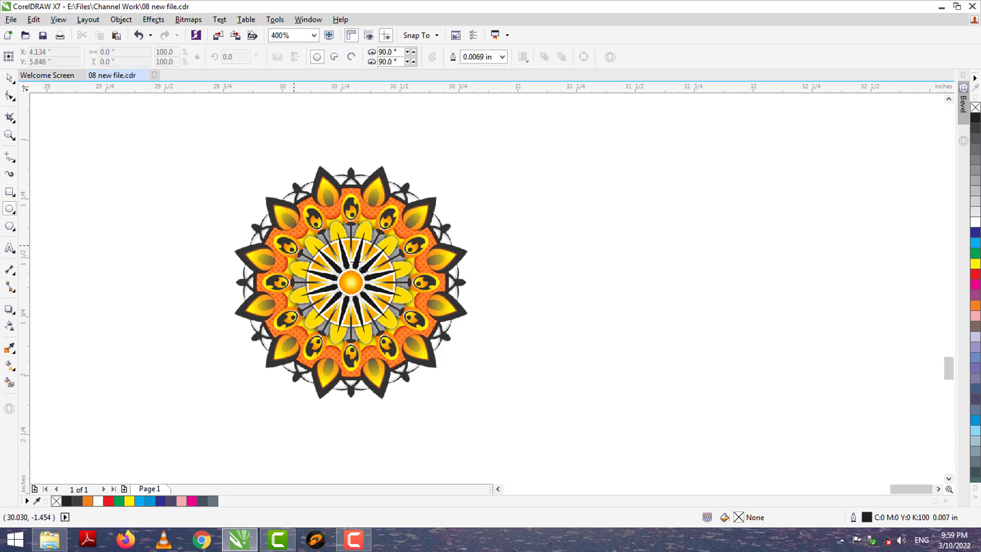
pyautogui.moveTo(350, 282); pyautogui.dragTo(392, 371)
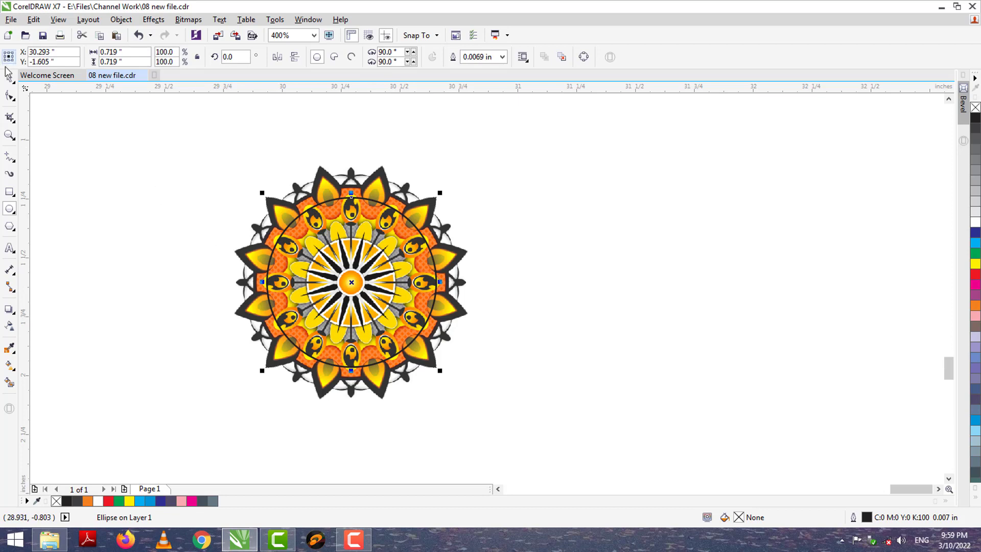
pyautogui.click(10, 80)
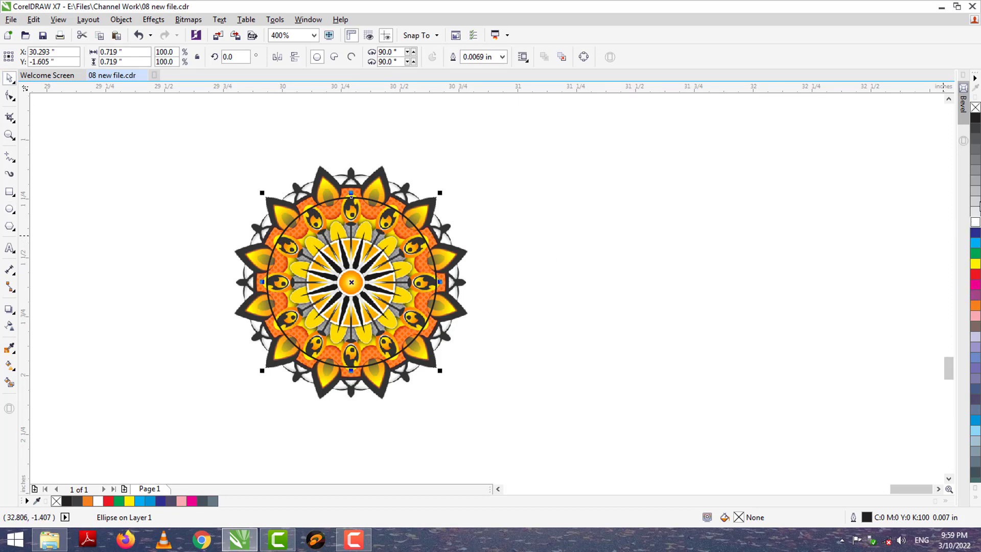
pyautogui.click(976, 221)
pyautogui.rightClick(976, 108)
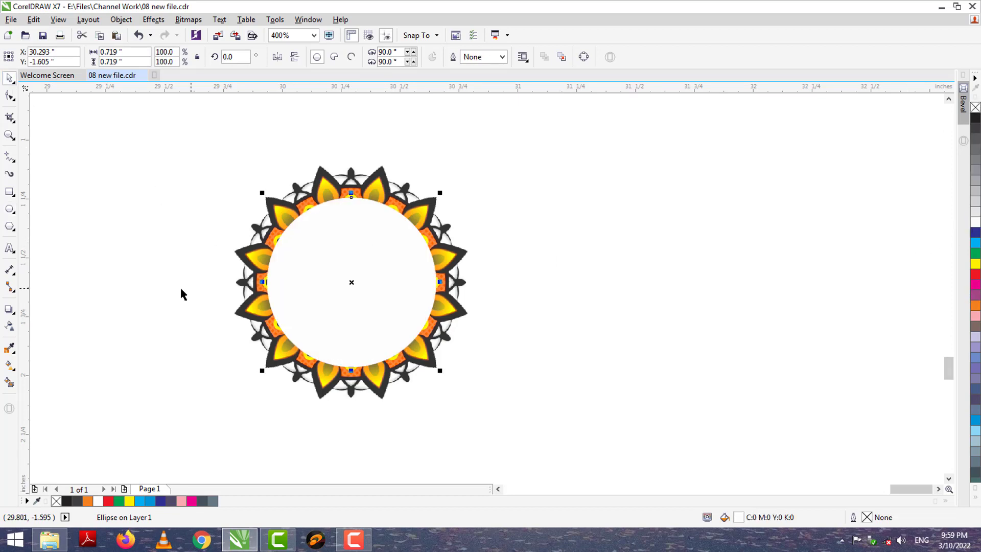
# Step: Apply a uniform transparency of 19 to the white circle and group it with the mandala image
pyautogui.click(8, 327)
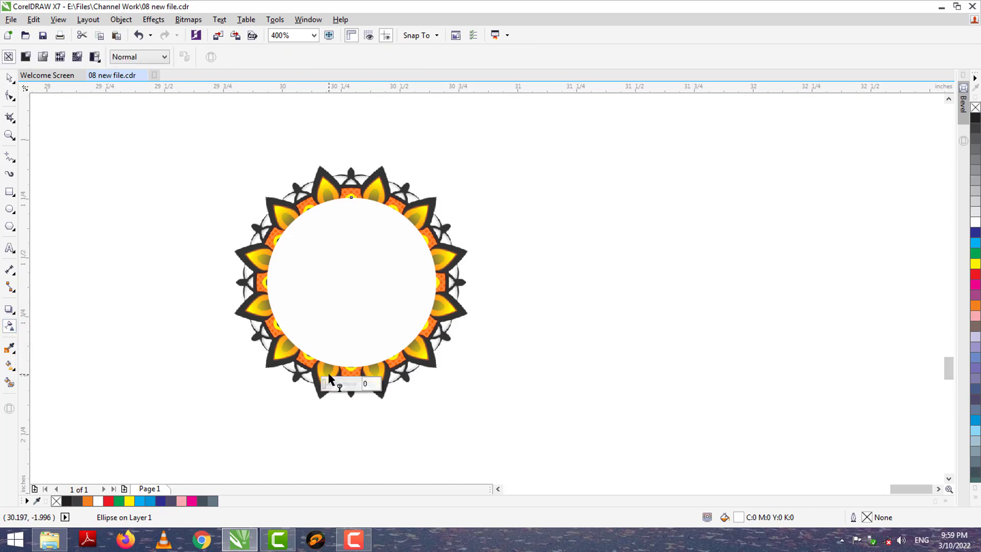
pyautogui.moveTo(325, 384); pyautogui.dragTo(331, 383)
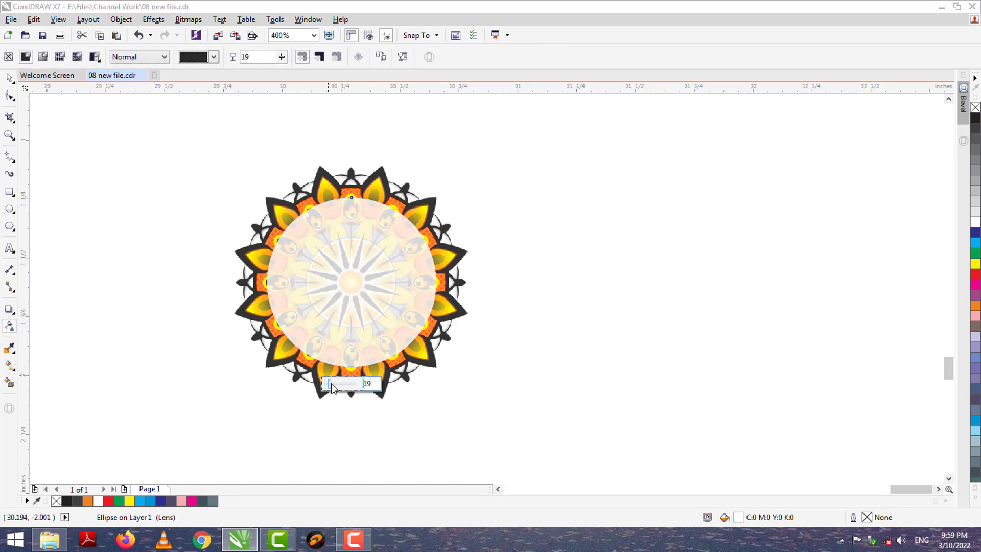
pyautogui.click(10, 77)
pyautogui.click(652, 351)
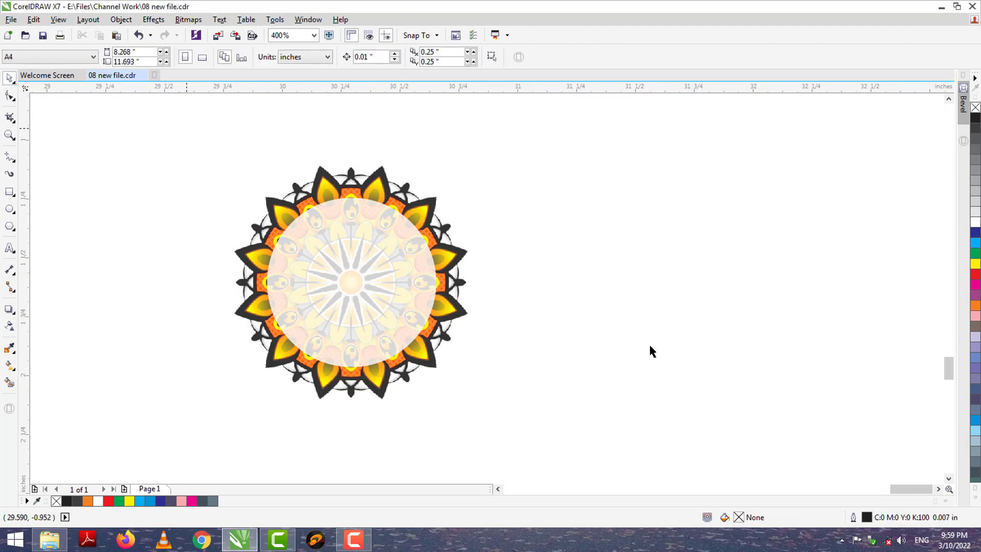
pyautogui.moveTo(187, 128); pyautogui.dragTo(608, 462)
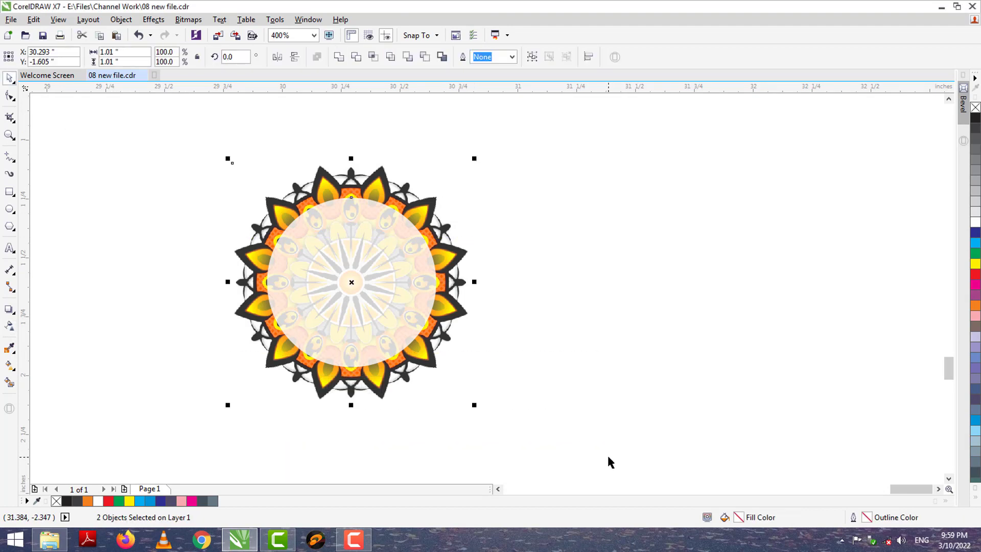
pyautogui.hotkey('ctrl', 'g')
# Step: Add the artistic text "0", centre it on the translucent circle and enlarge it to about 39 pt
pyautogui.click(10, 248)
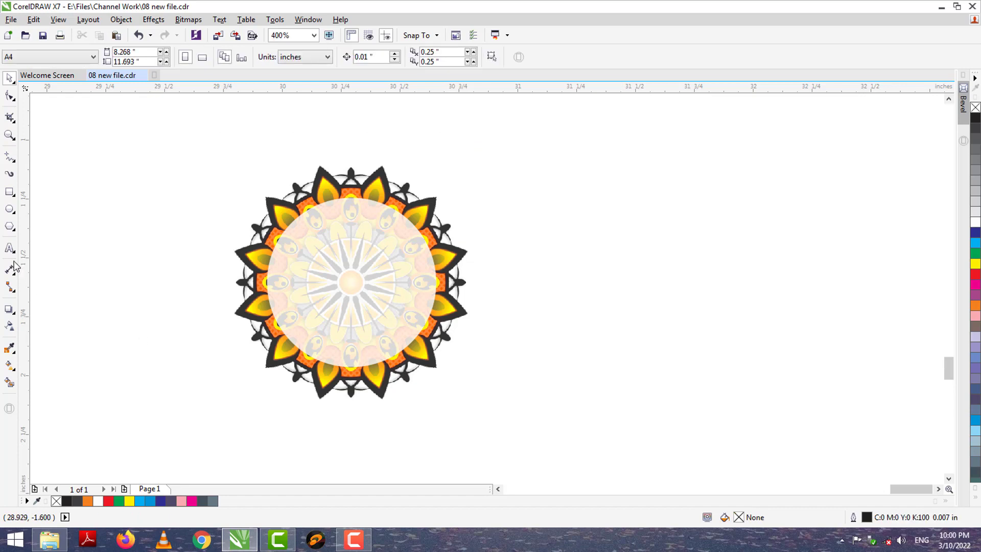
pyautogui.click(149, 366)
pyautogui.write('0')
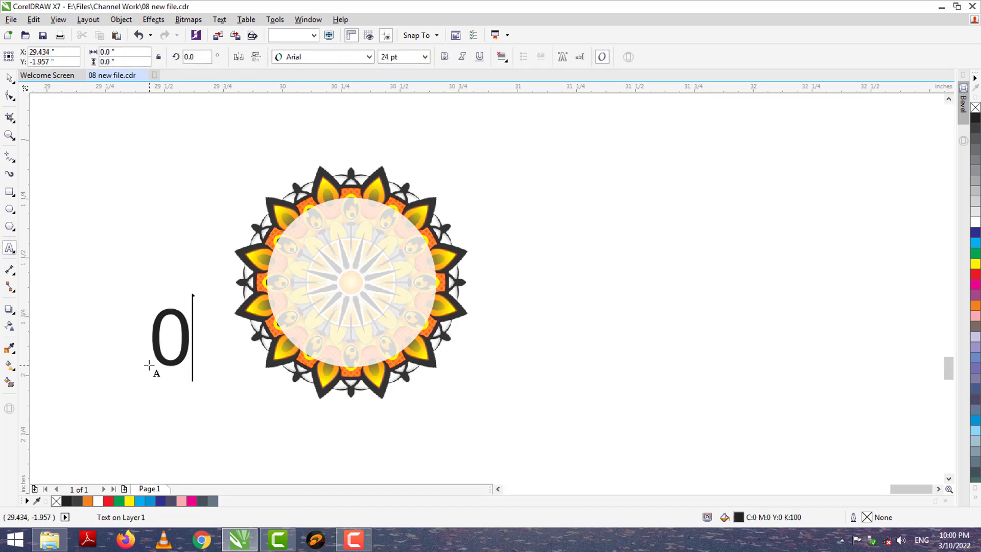
pyautogui.press('Escape')
pyautogui.press('space')
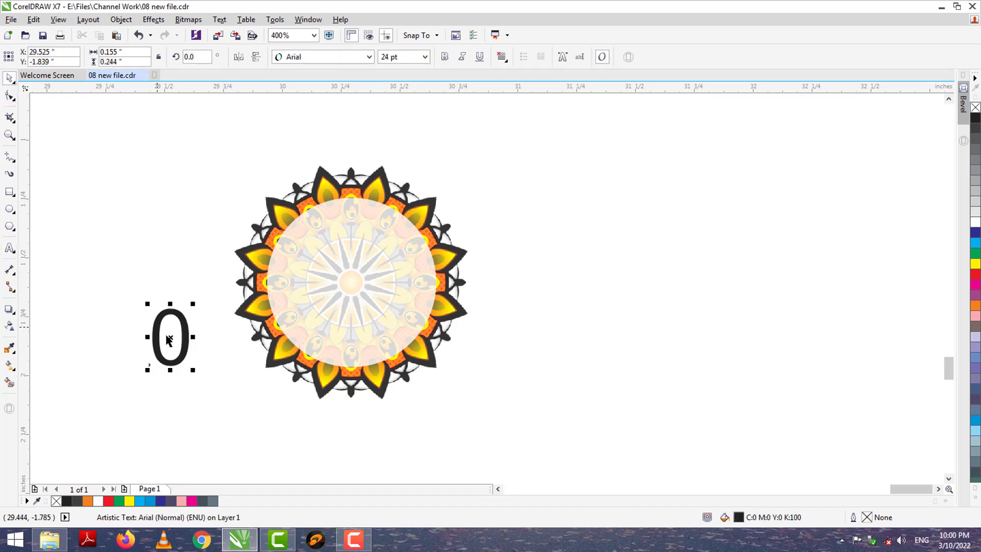
pyautogui.moveTo(171, 338); pyautogui.dragTo(351, 282)
pyautogui.moveTo(374, 250)
pyautogui.mouseDown()
pyautogui.moveTo(393, 212)
pyautogui.moveTo(372, 270)
pyautogui.mouseUp()
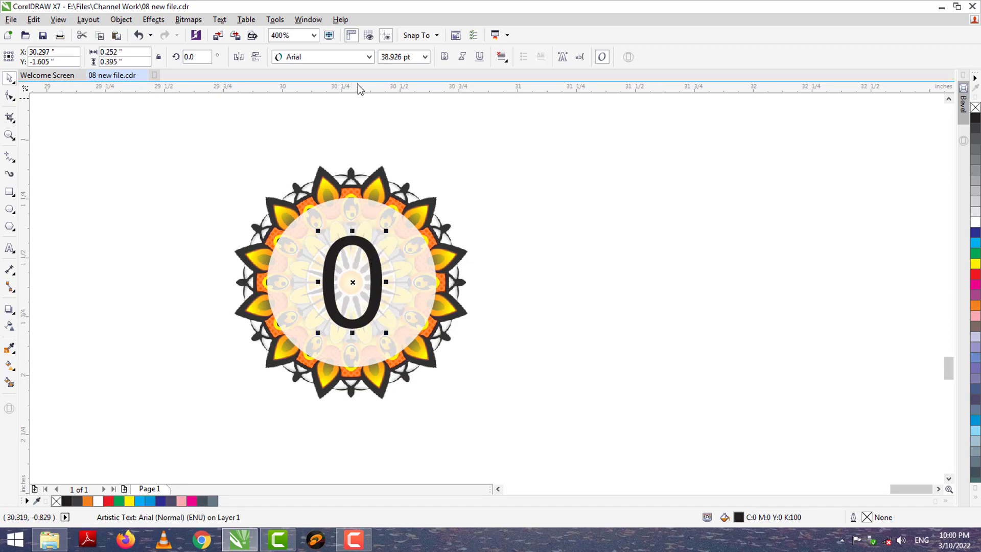
# Step: Change the font of the "0" on the mandala to Impact
pyautogui.click(368, 57)
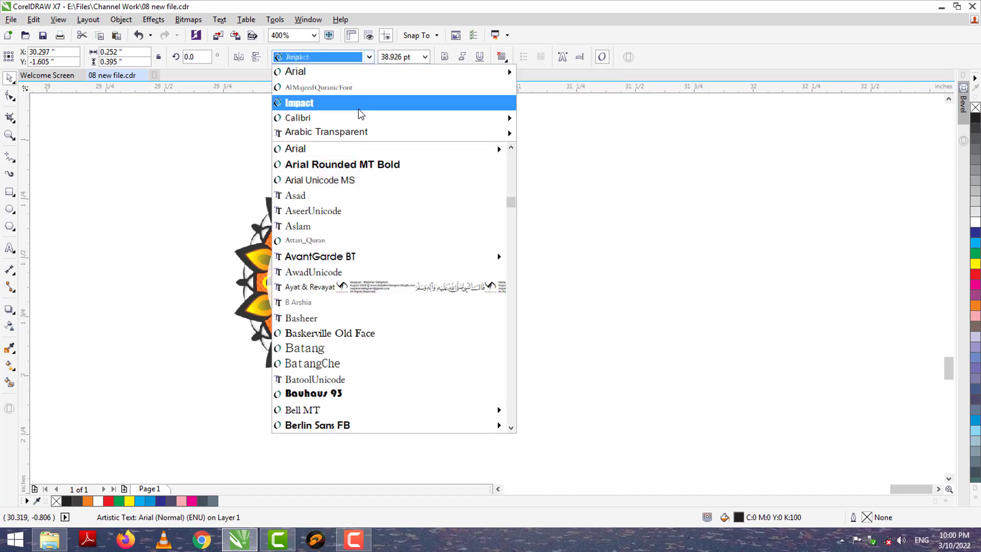
pyautogui.click(365, 106)
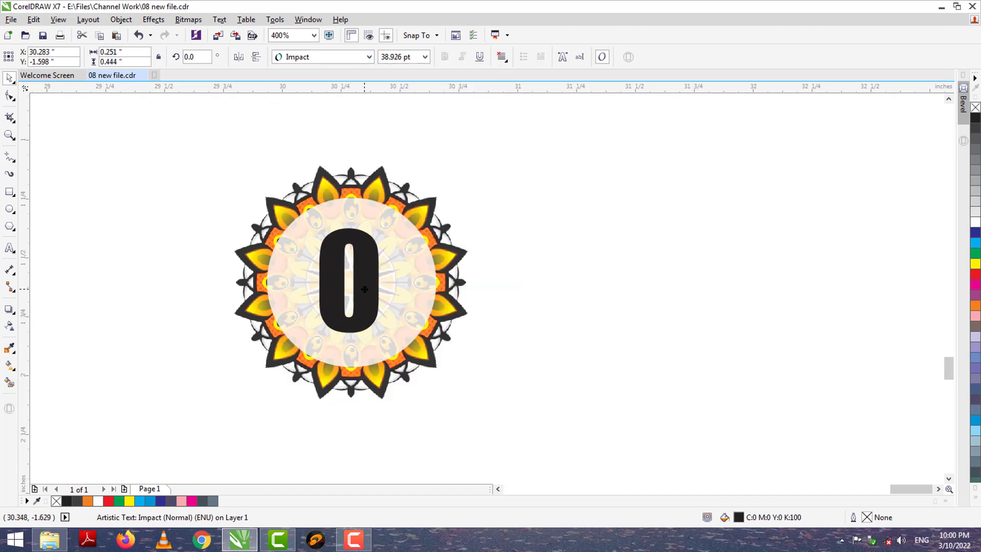
pyautogui.moveTo(367, 272); pyautogui.dragTo(367, 273)
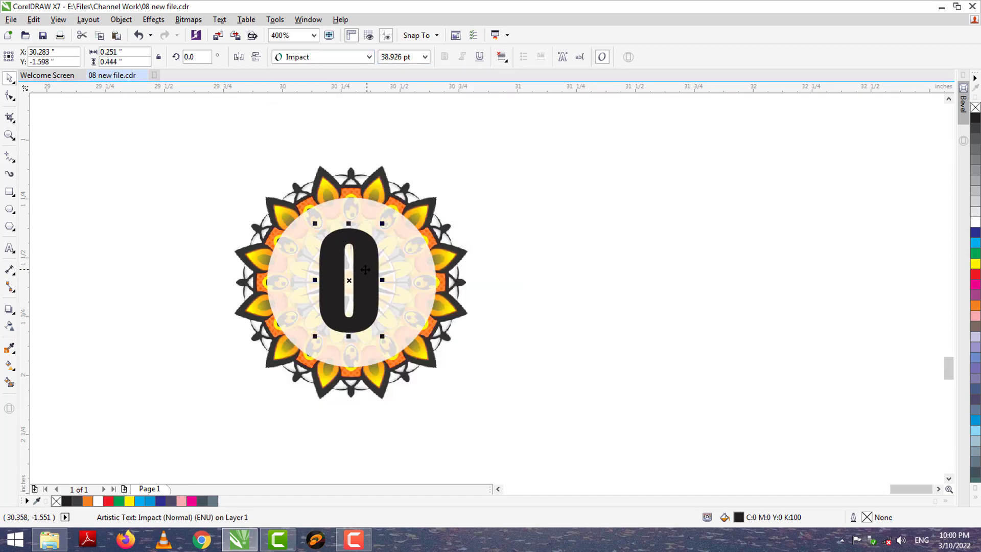
# Step: Fill the "0" with the yellow sampled from a mandala petal and nudge it to the circle's horizontal centre
pyautogui.click(9, 349)
pyautogui.click(453, 304)
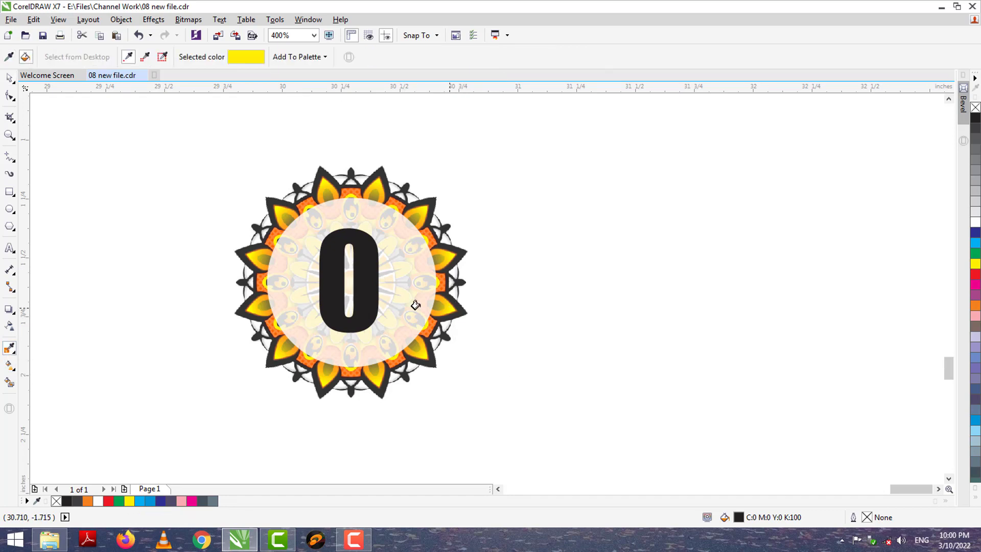
pyautogui.click(350, 289)
pyautogui.click(9, 78)
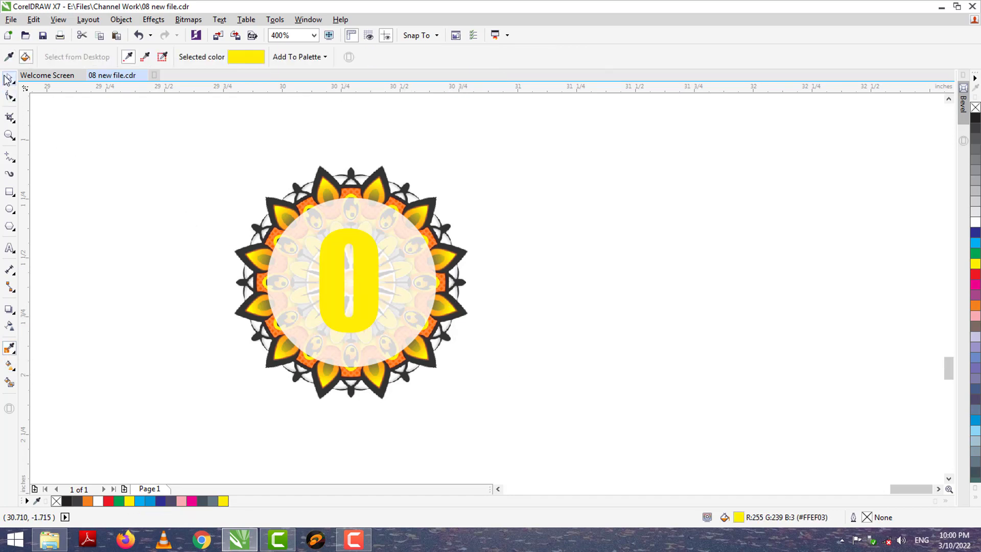
pyautogui.moveTo(370, 286); pyautogui.dragTo(373, 286)
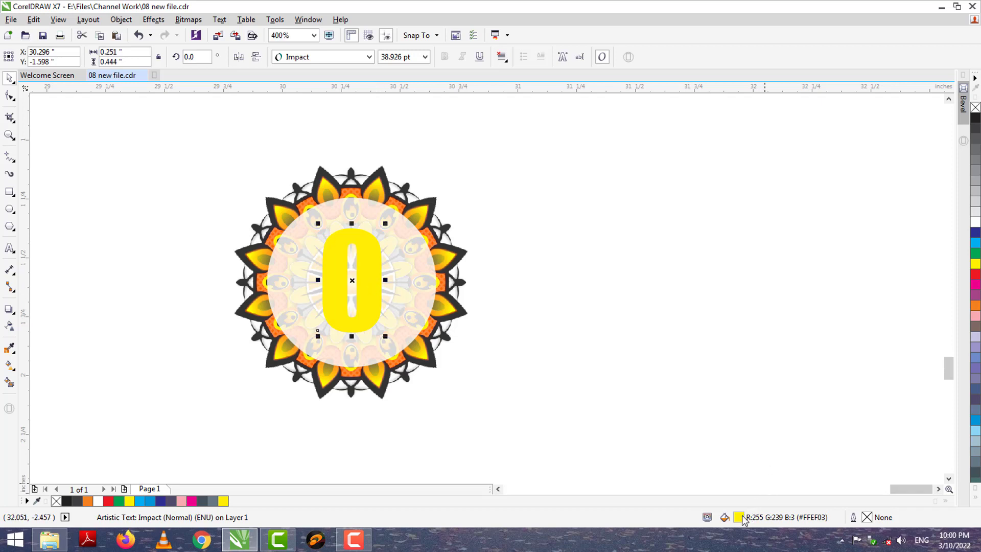
# Step: Change the fill of the "0" on the mandala to dark olive, #756E0F
pyautogui.doubleClick(739, 517)
pyautogui.moveTo(613, 143); pyautogui.dragTo(613, 174)
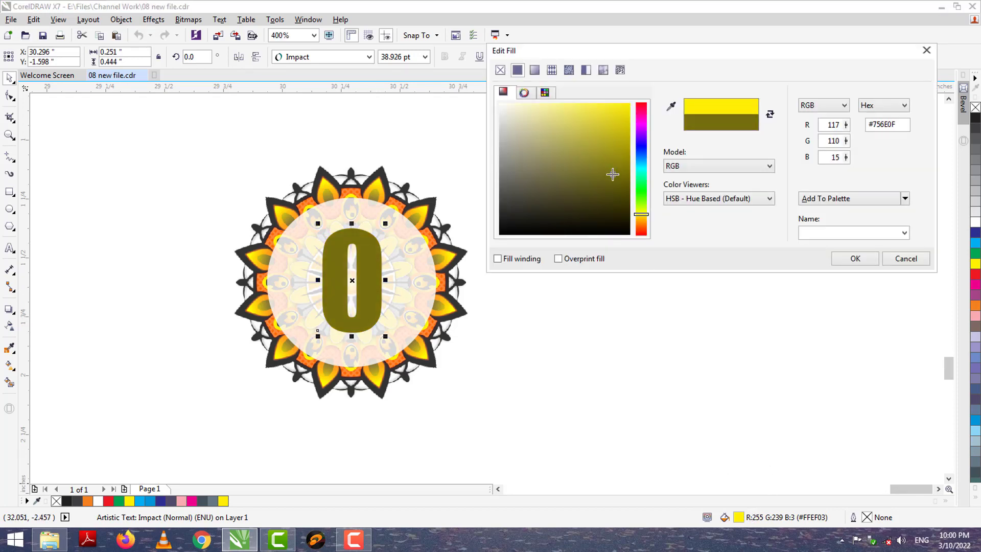
pyautogui.click(854, 259)
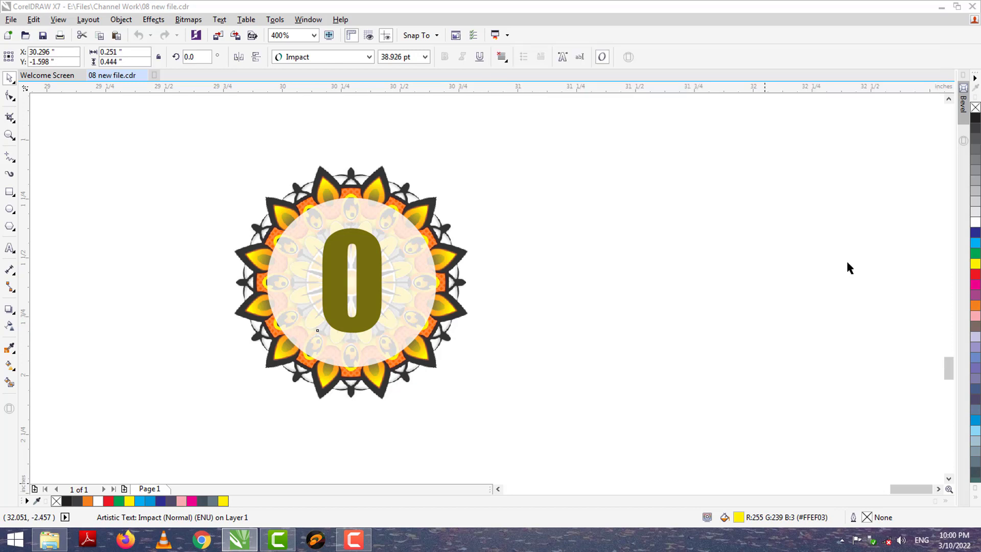
# Step: Duplicate the whole badge, mandala and "0" together, beside the original
pyautogui.click(187, 158)
pyautogui.moveTo(208, 135); pyautogui.dragTo(558, 430)
pyautogui.moveTo(360, 310); pyautogui.dragTo(629, 309)
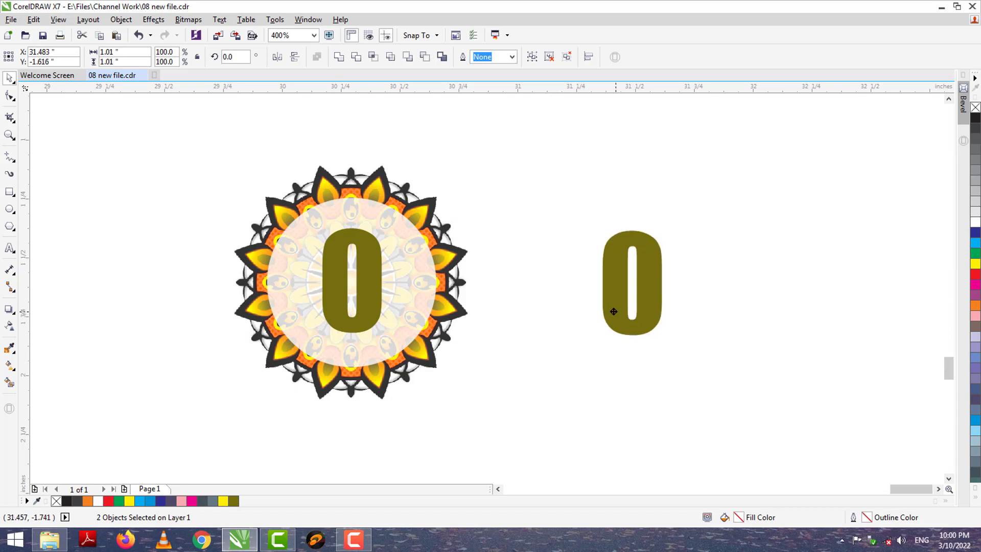
# Step: Change the copied badge's number to "00", shrink it to about 27.5 pt and reposition it near the circle's centre
pyautogui.click(648, 280)
pyautogui.doubleClick(648, 279)
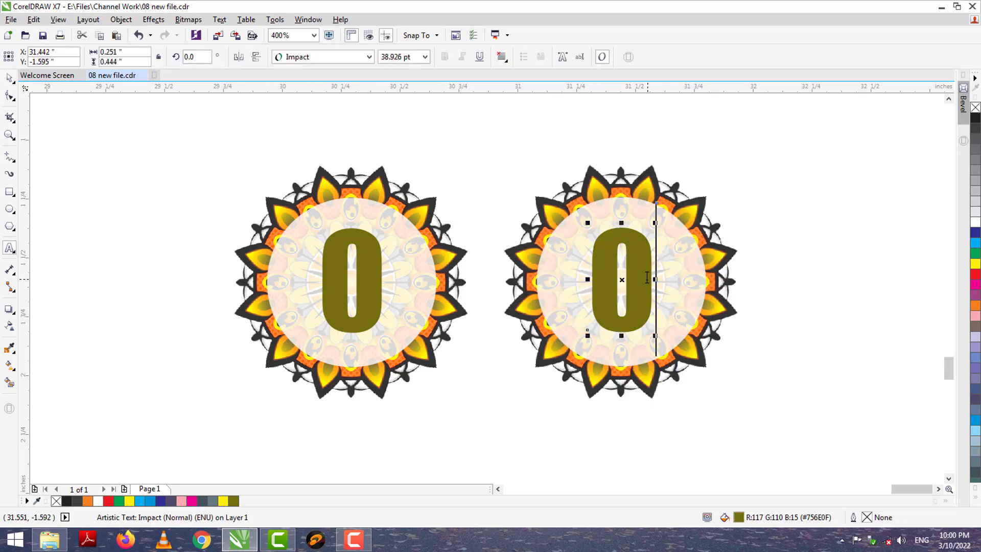
pyautogui.write('0')
pyautogui.click(10, 81)
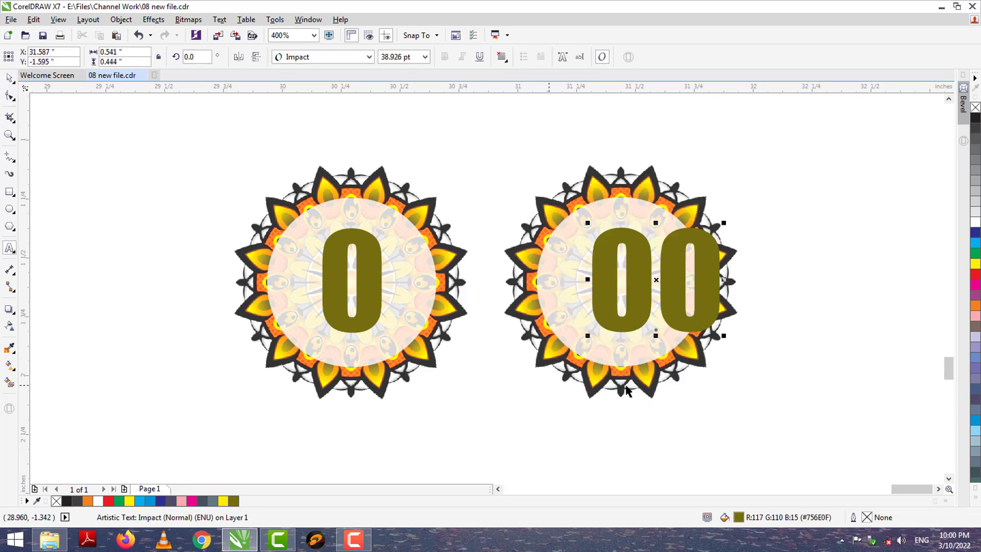
pyautogui.moveTo(723, 336); pyautogui.dragTo(687, 344)
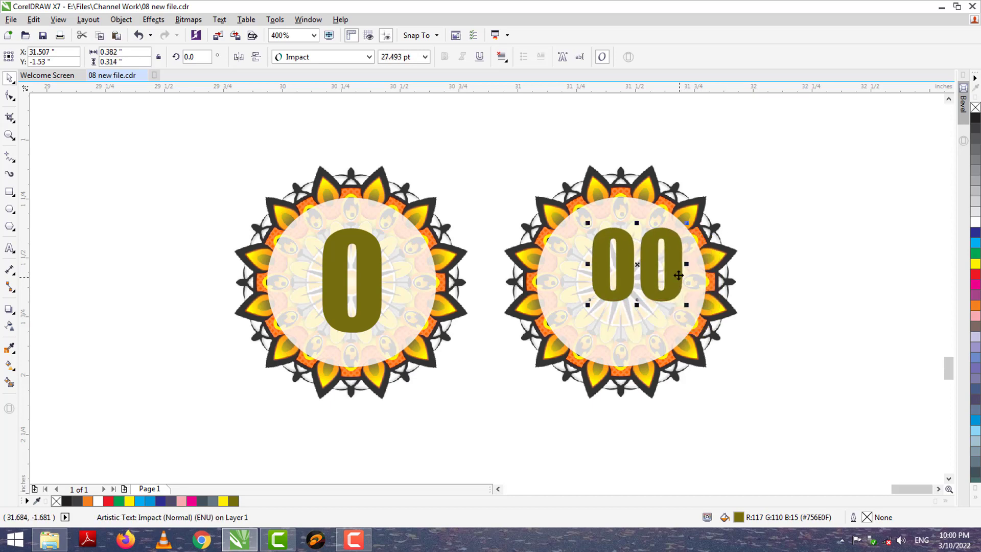
pyautogui.moveTo(633, 266); pyautogui.dragTo(617, 280)
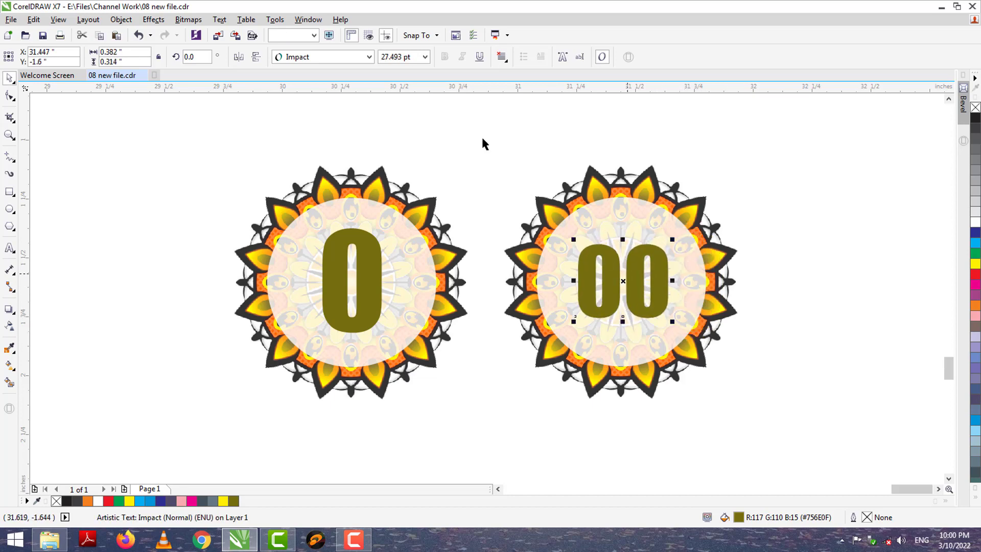
# Step: Shrink the copied badge's mandala group to about 0.73 inch and centre the "00" on it horizontally and vertically
pyautogui.click(594, 224)
pyautogui.moveTo(743, 160); pyautogui.dragTo(680, 221)
pyautogui.moveTo(593, 345); pyautogui.dragTo(620, 313)
pyautogui.moveTo(500, 158); pyautogui.dragTo(739, 378)
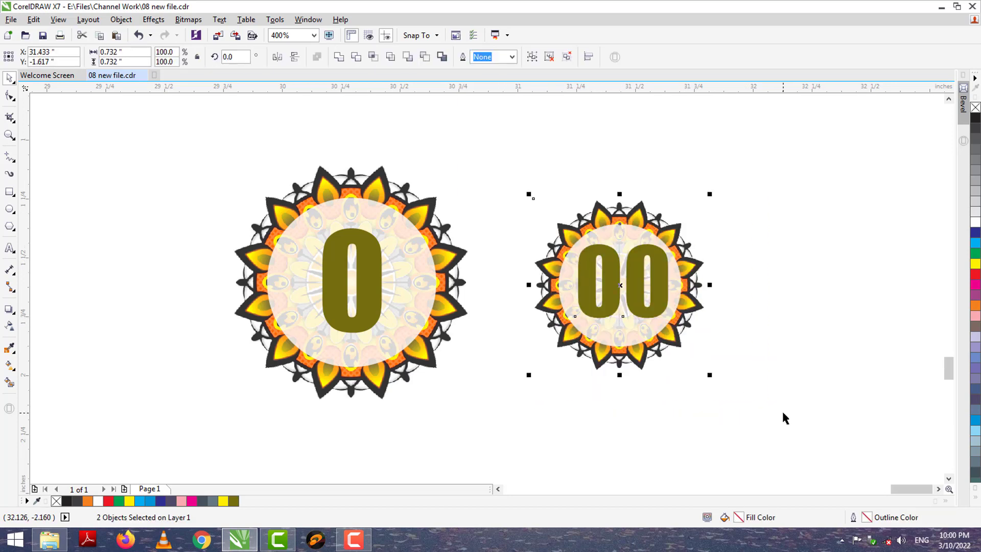
pyautogui.press('e')
pyautogui.press('c')
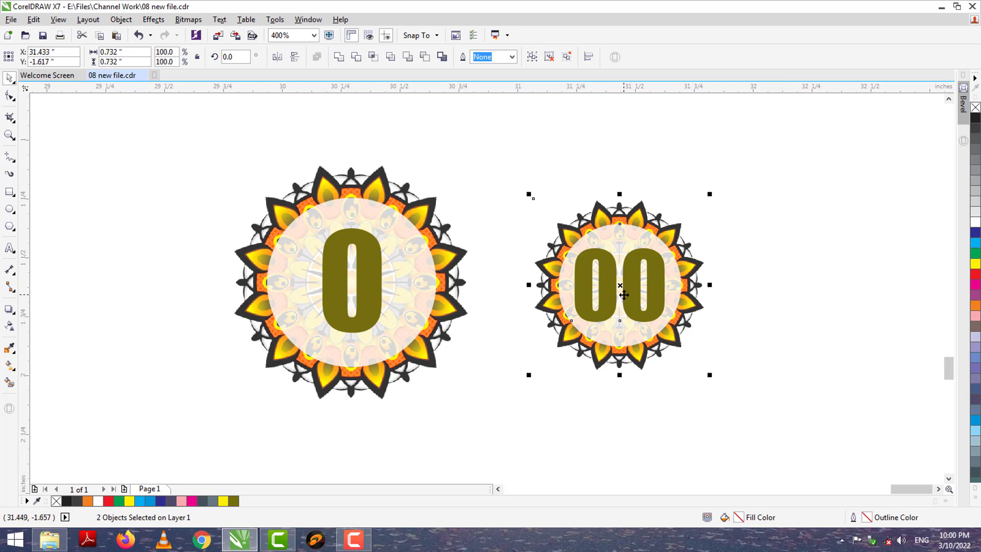
# Step: Move the small "00" badge closer to the large one and duplicate it four times to form a row of five
pyautogui.moveTo(624, 295); pyautogui.dragTo(585, 297)
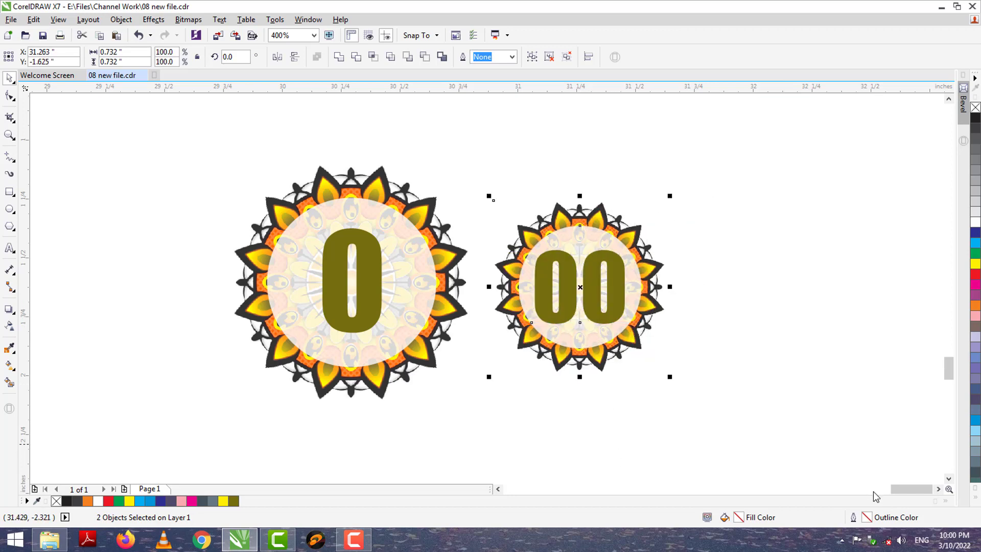
pyautogui.click(938, 489)
pyautogui.click(938, 490)
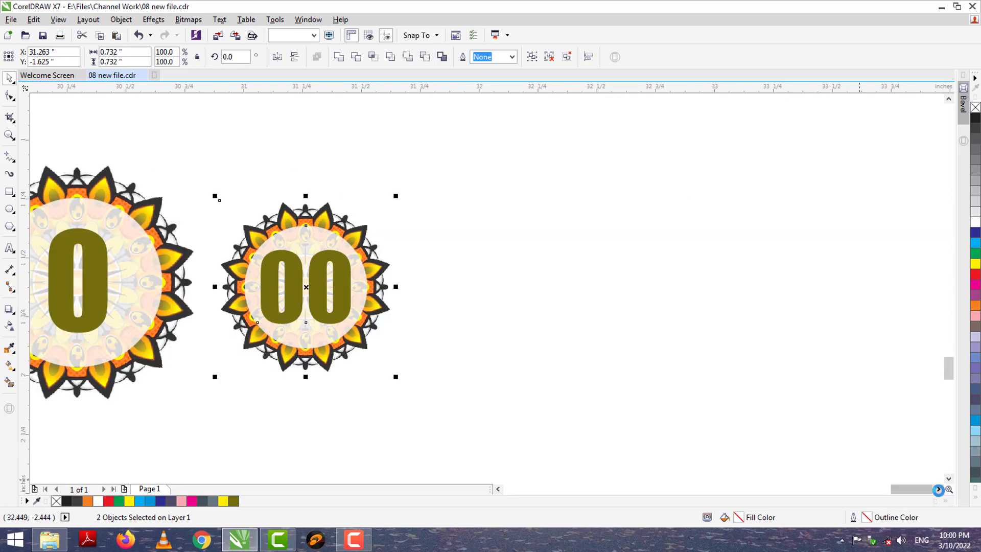
pyautogui.moveTo(331, 317); pyautogui.dragTo(837, 298)
pyautogui.rightClick(517, 316)
pyautogui.rightClick(699, 320)
pyautogui.rightClick(837, 298)
pyautogui.click(938, 489)
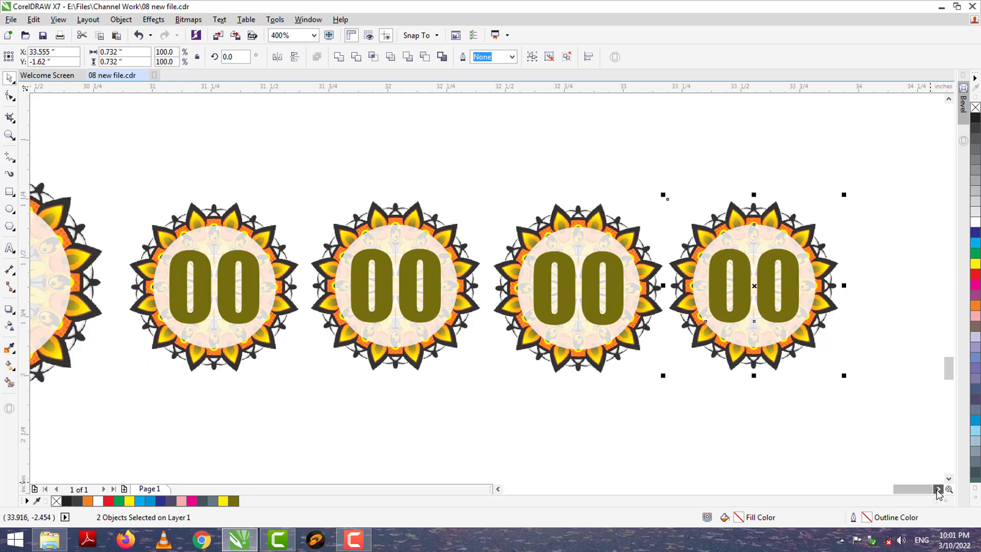
pyautogui.moveTo(369, 309); pyautogui.dragTo(550, 323)
pyautogui.rightClick(550, 323)
pyautogui.scroll(-1, 546, 314)
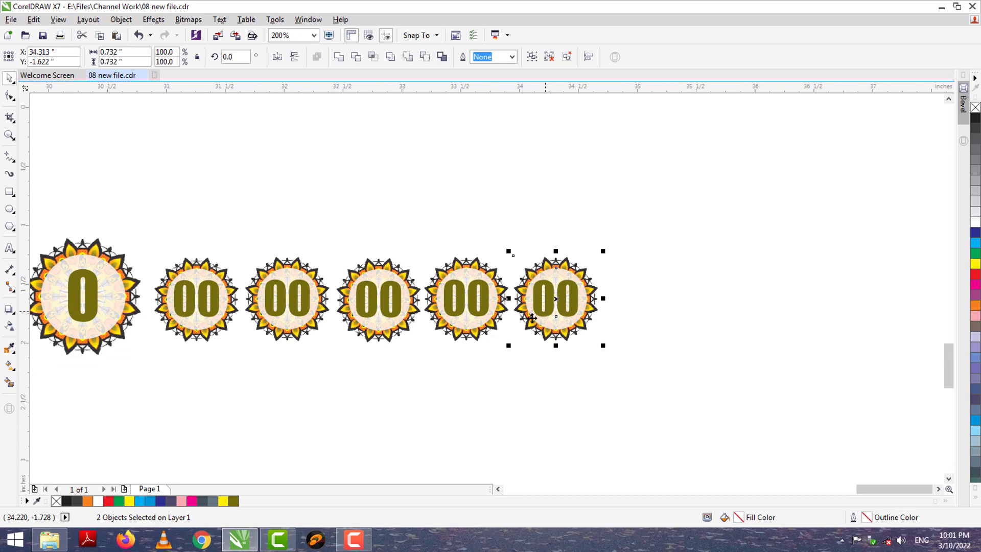
# Step: Duplicate the complete row of six badges once below and once above the original, both offset to the right
pyautogui.click(497, 489)
pyautogui.moveTo(85, 165); pyautogui.dragTo(790, 470)
pyautogui.moveTo(233, 283); pyautogui.dragTo(270, 141)
pyautogui.rightClick(276, 378)
pyautogui.moveTo(278, 149); pyautogui.dragTo(284, 170)
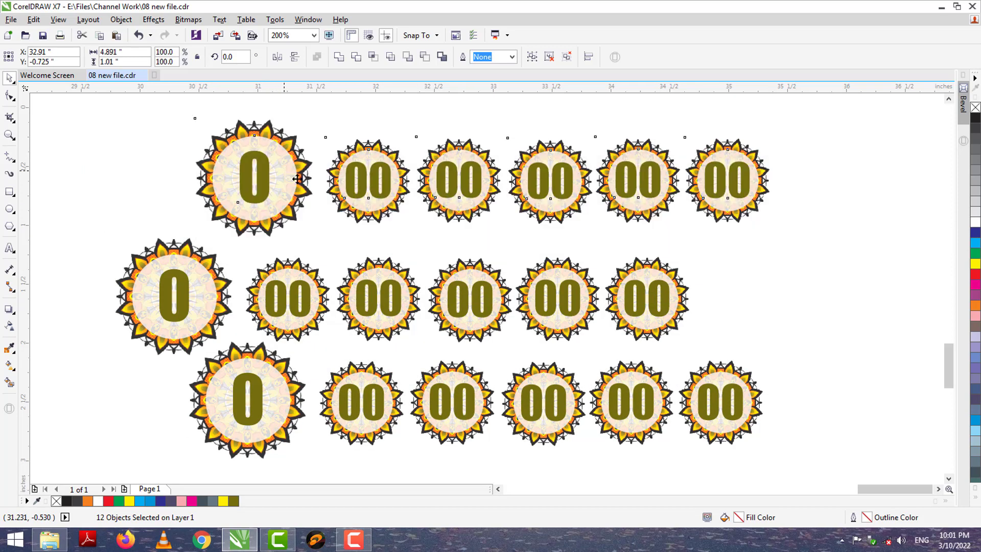
# Step: Add two more copies of the badge row below the others, staggering them to make five rows
pyautogui.click(948, 479)
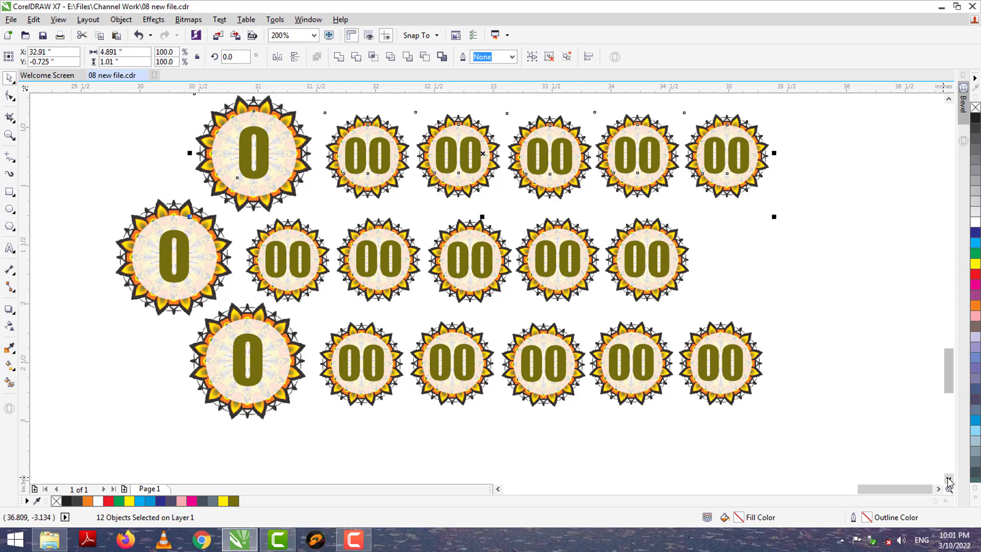
pyautogui.moveTo(261, 146); pyautogui.dragTo(176, 451)
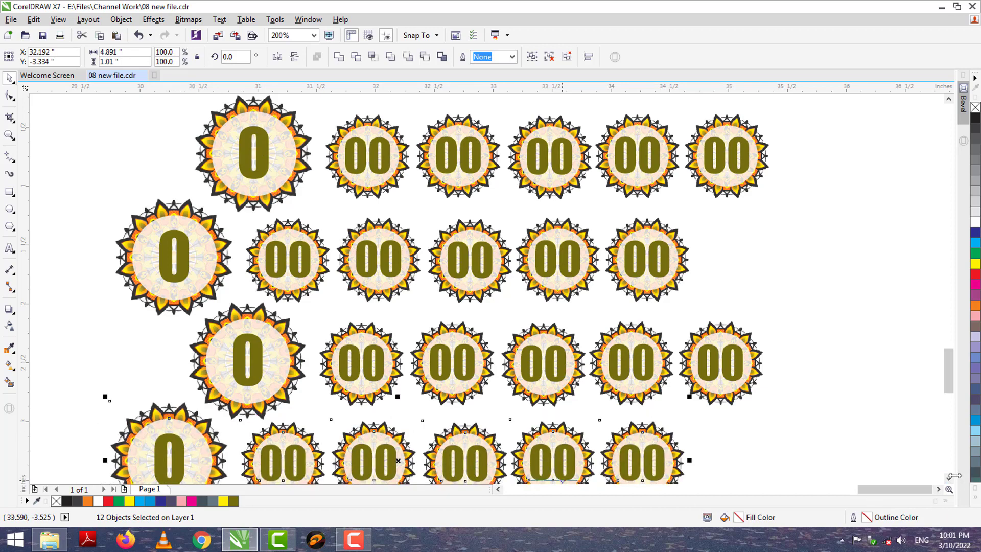
pyautogui.scroll(-4, 952, 476)
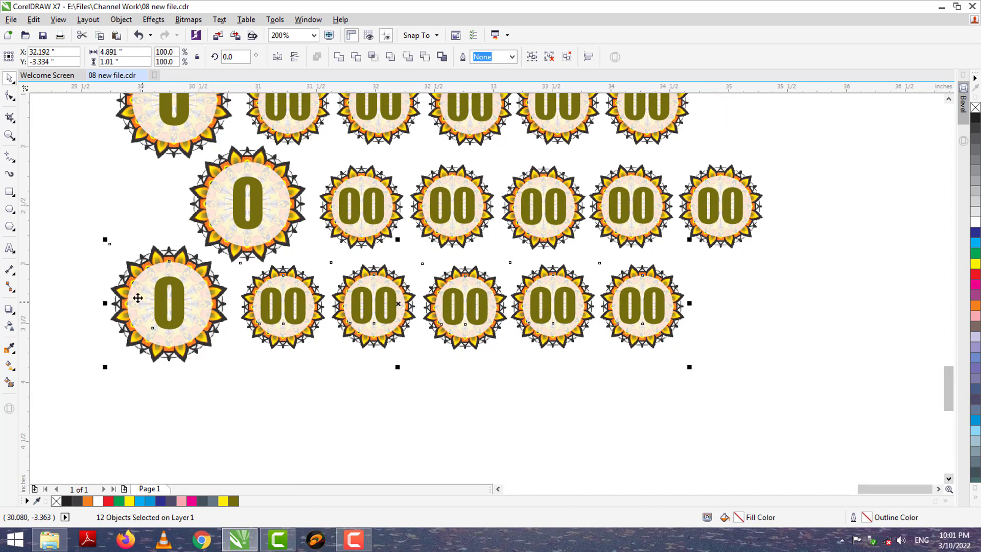
pyautogui.moveTo(138, 298); pyautogui.dragTo(214, 410)
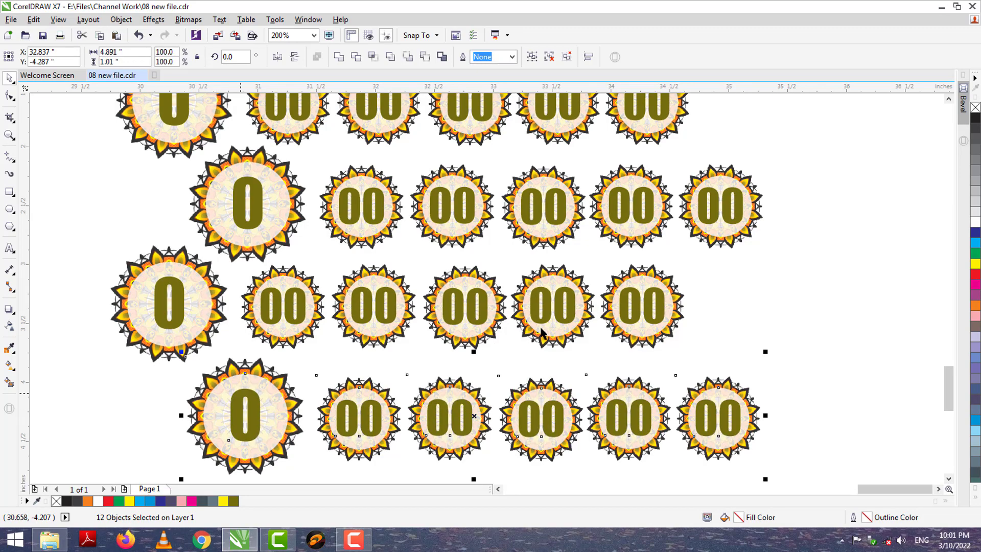
# Step: Replace the "0" on the top row's large badge with "8"
pyautogui.scroll(3, 951, 107)
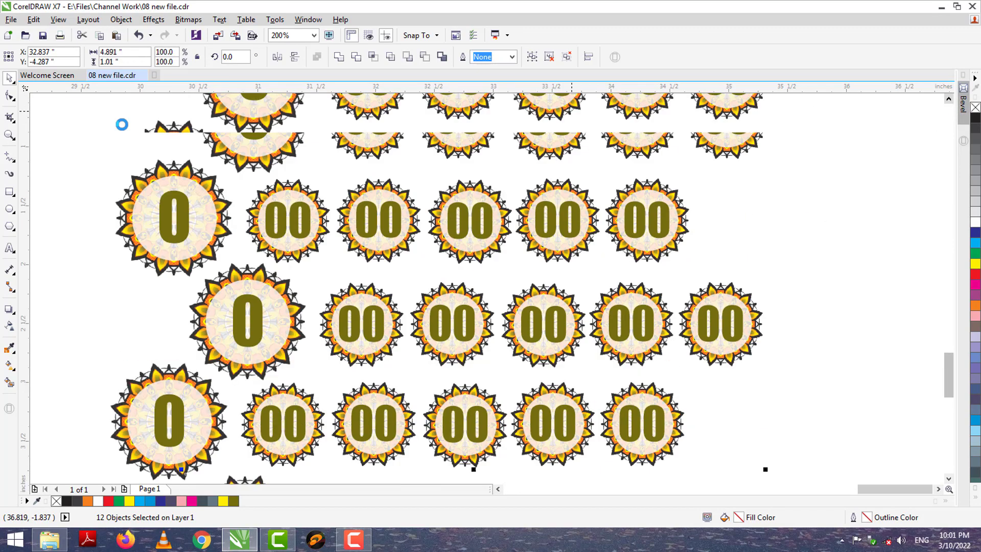
pyautogui.scroll(2, 953, 103)
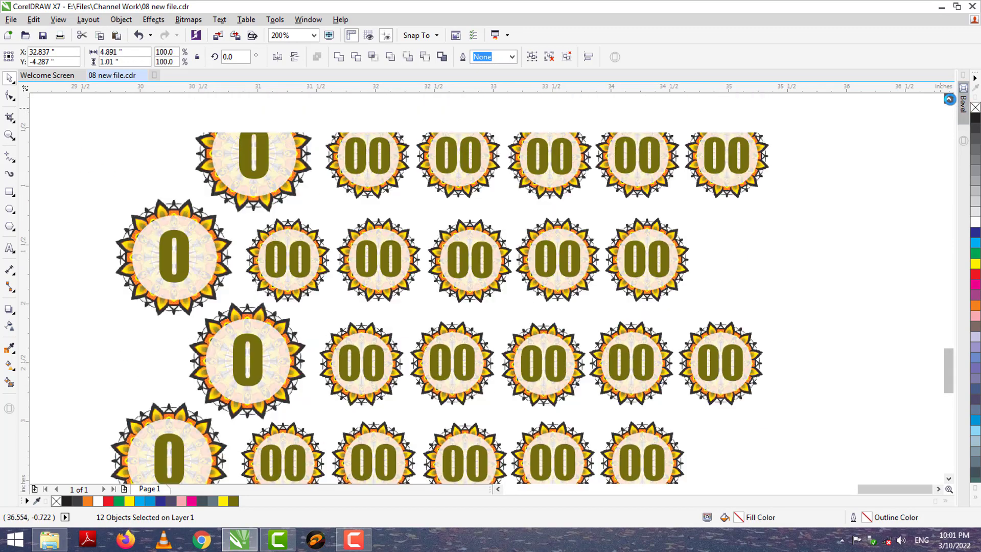
pyautogui.scroll(2, 262, 154)
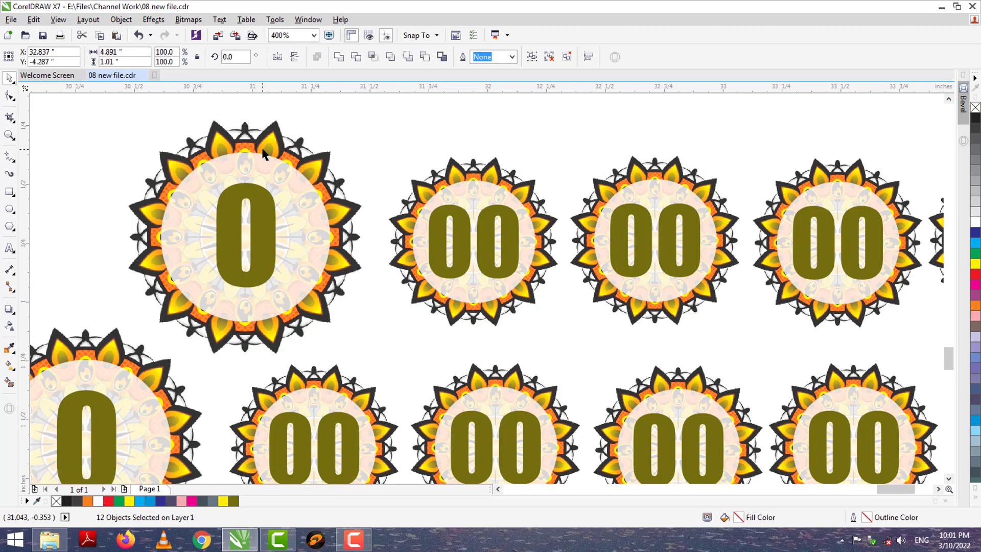
pyautogui.doubleClick(246, 255)
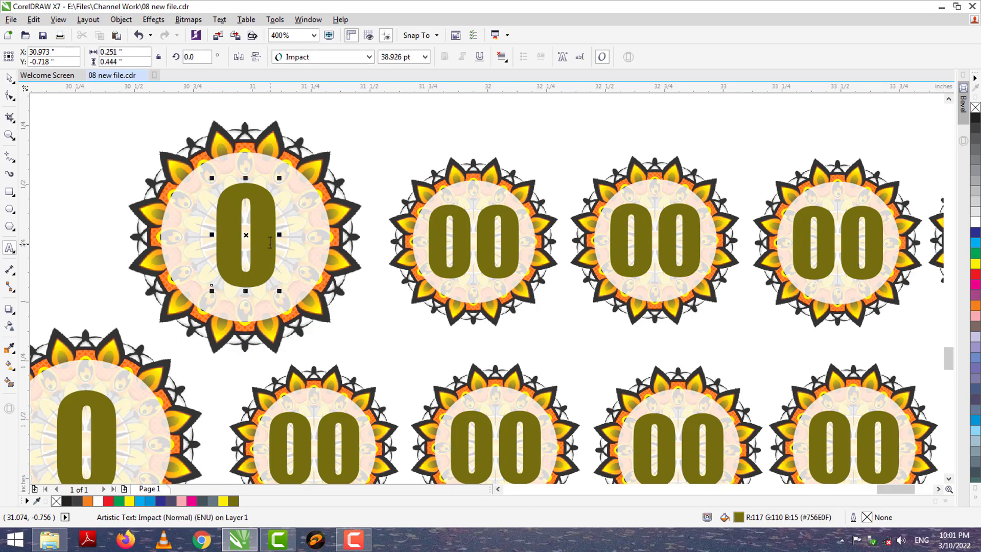
pyautogui.write('8')
pyautogui.click(270, 243)
pyautogui.press('BackSpace')
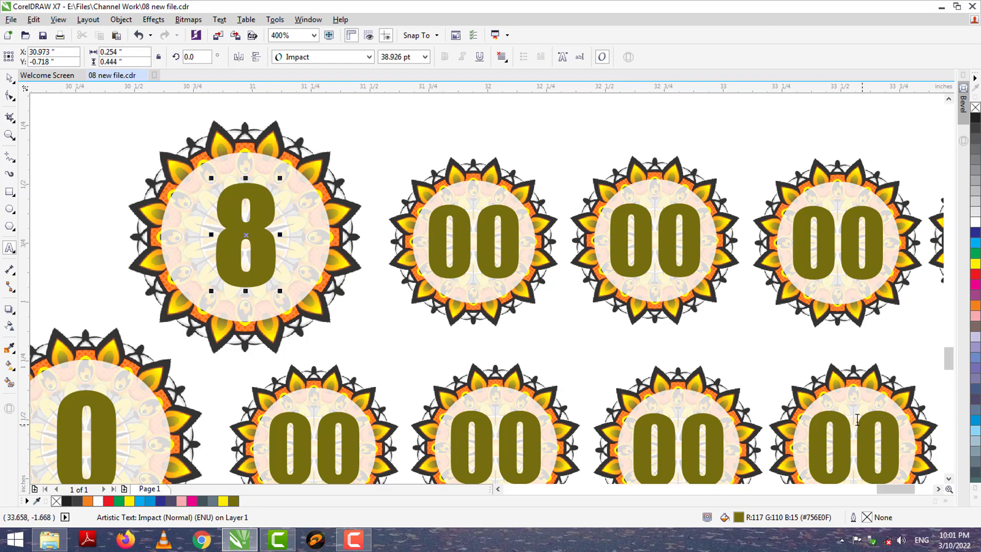
# Step: Change the numbers on the top row's first three small badges to 89, 88 and 80
pyautogui.click(938, 489)
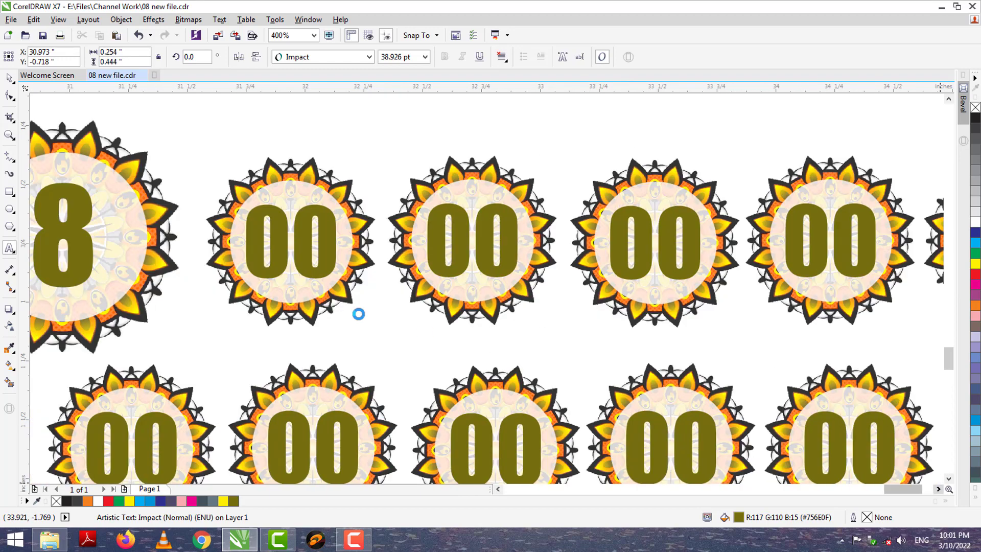
pyautogui.doubleClick(307, 261)
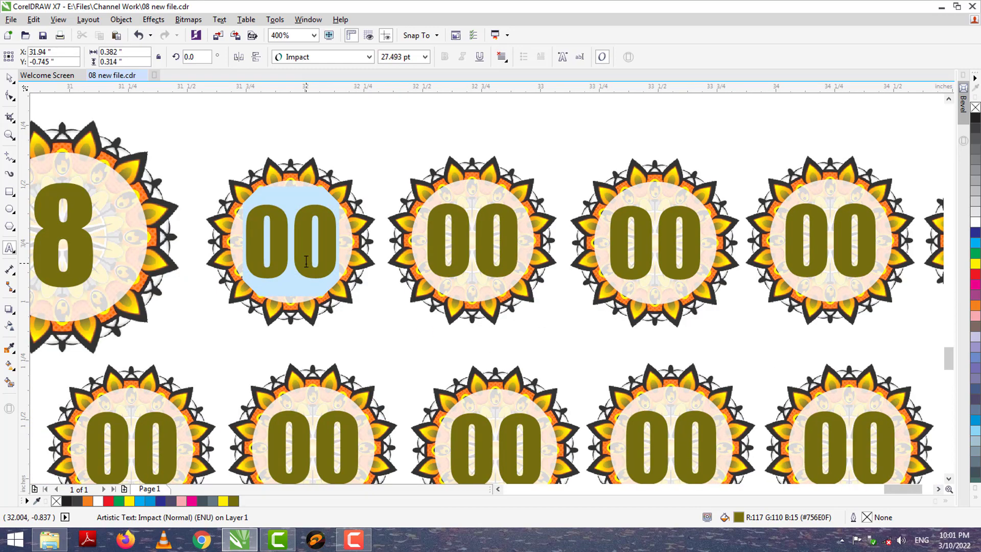
pyautogui.write('89')
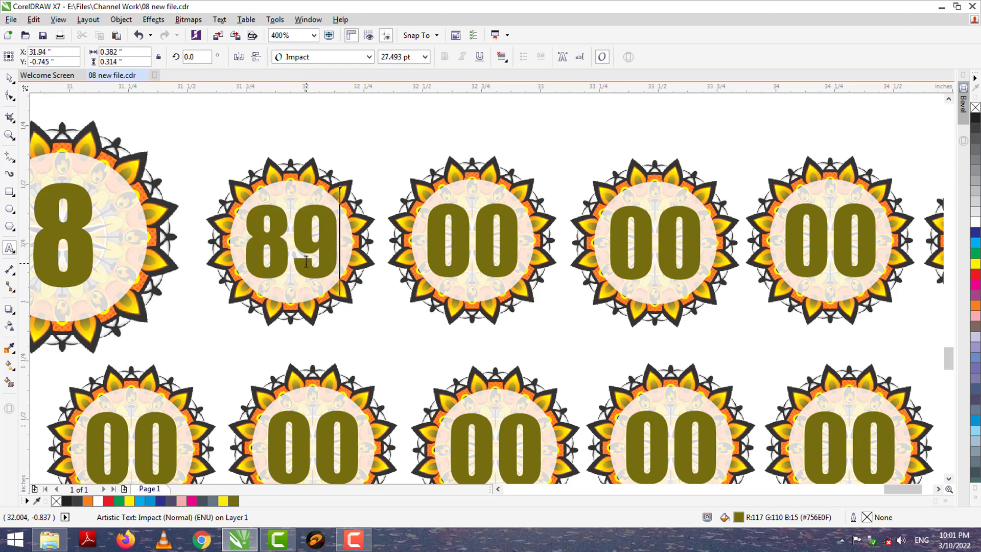
pyautogui.doubleClick(476, 249)
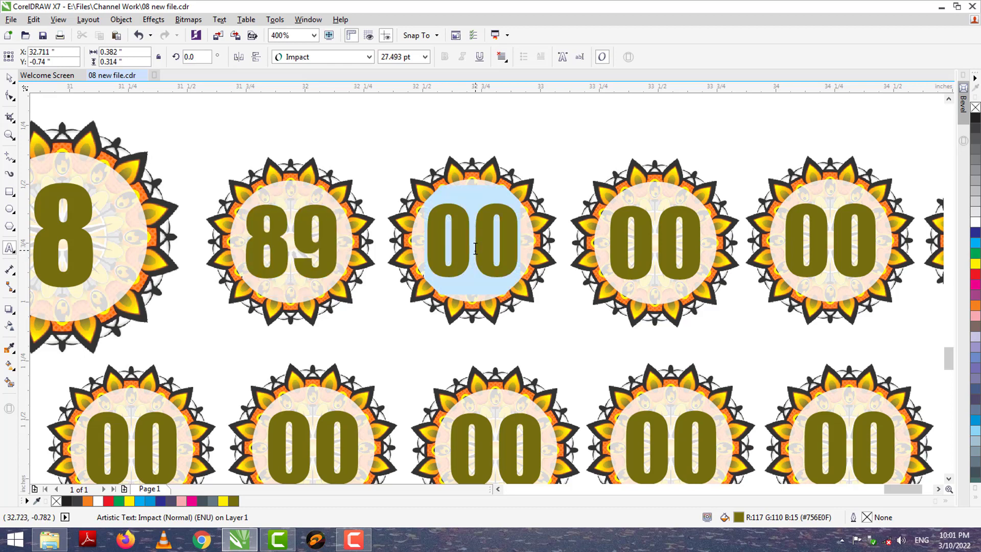
pyautogui.write('88')
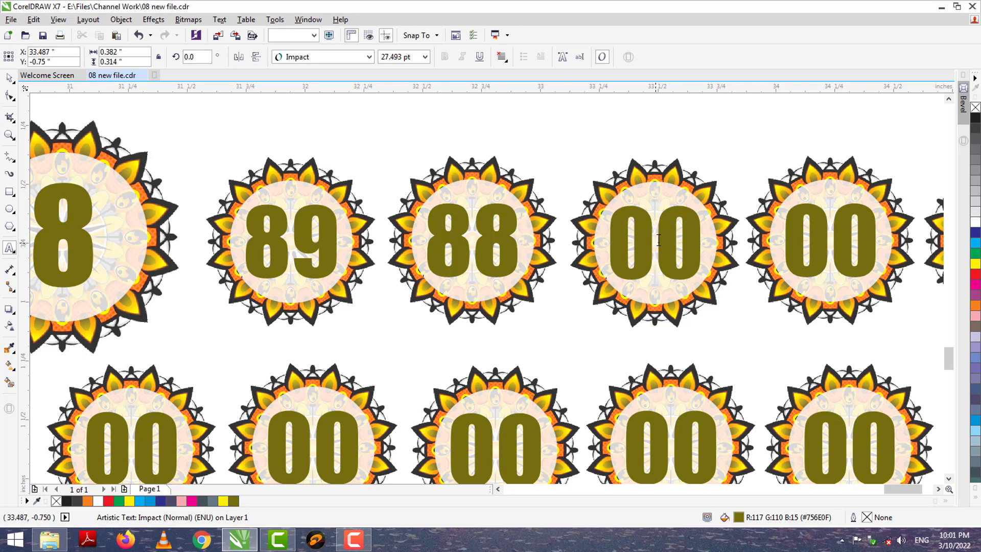
pyautogui.doubleClick(659, 240)
pyautogui.write('80')
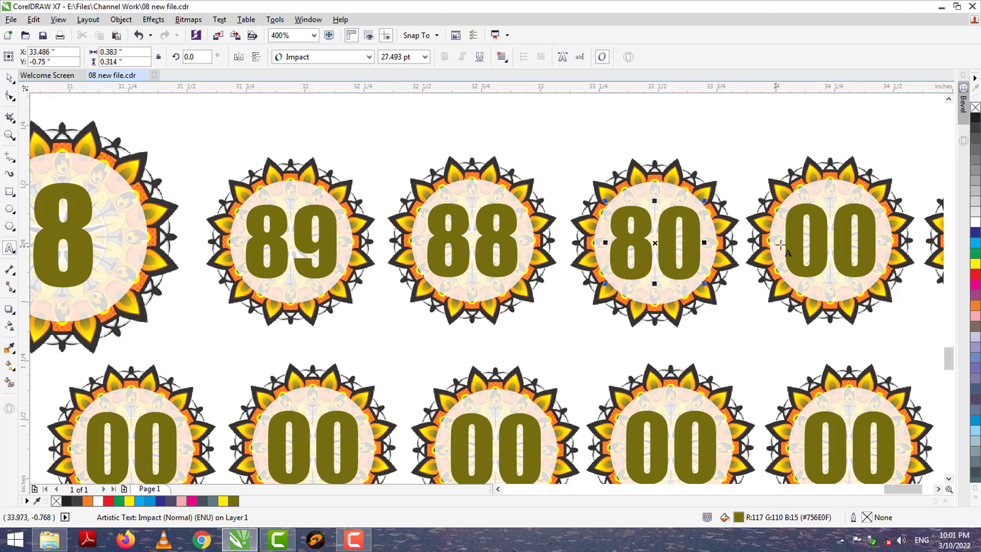
# Step: Change the numbers on the top row's last two small badges to 83 and 82
pyautogui.doubleClick(823, 239)
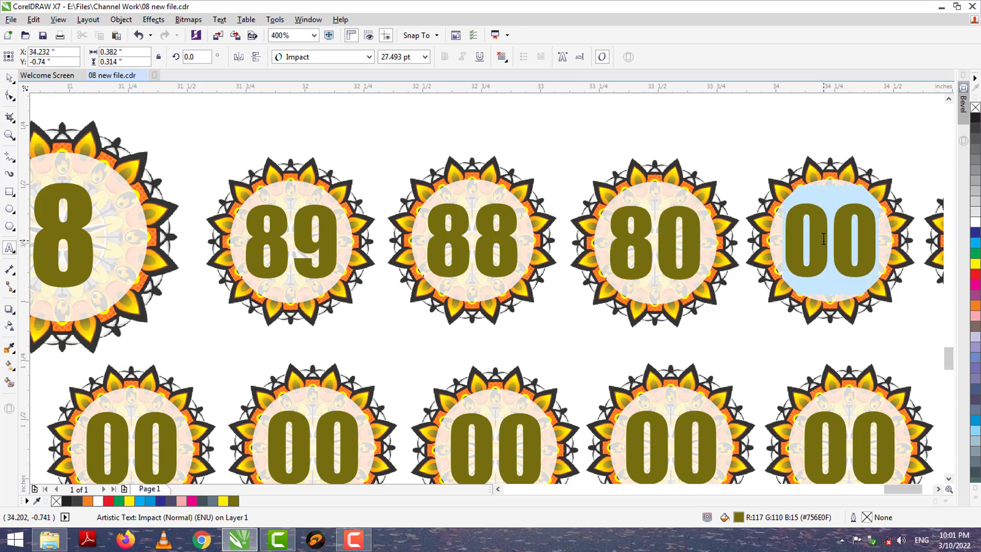
pyautogui.write('83')
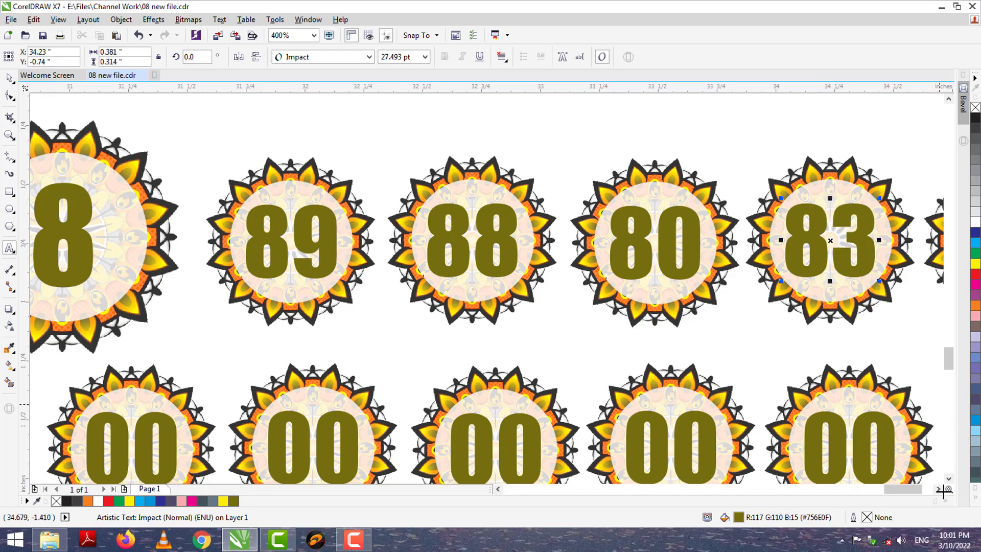
pyautogui.click(938, 489)
pyautogui.click(939, 490)
pyautogui.doubleClick(741, 251)
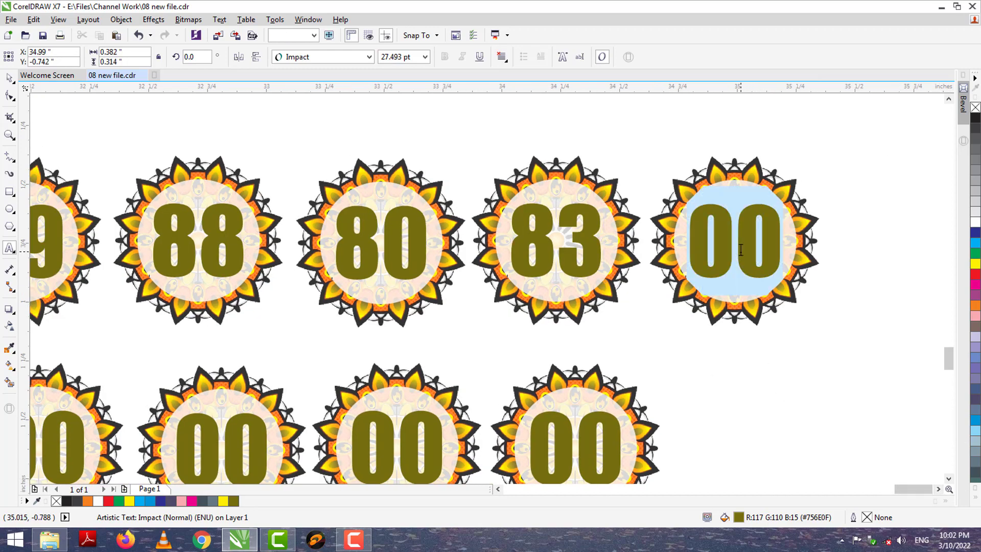
pyautogui.write('82')
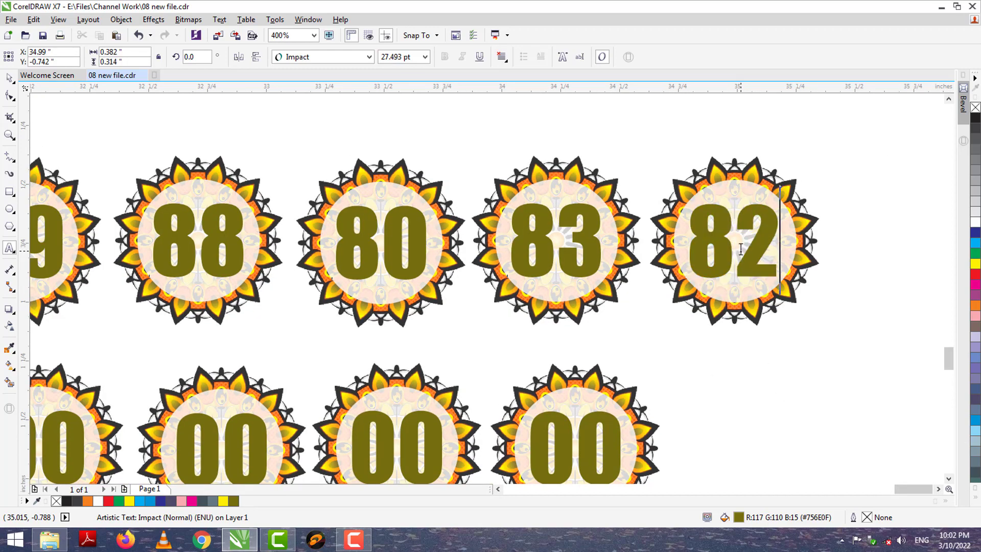
# Step: Replace the "0" on the second row's large badge with "9"
pyautogui.click(498, 489)
pyautogui.click(498, 489)
pyautogui.click(498, 489)
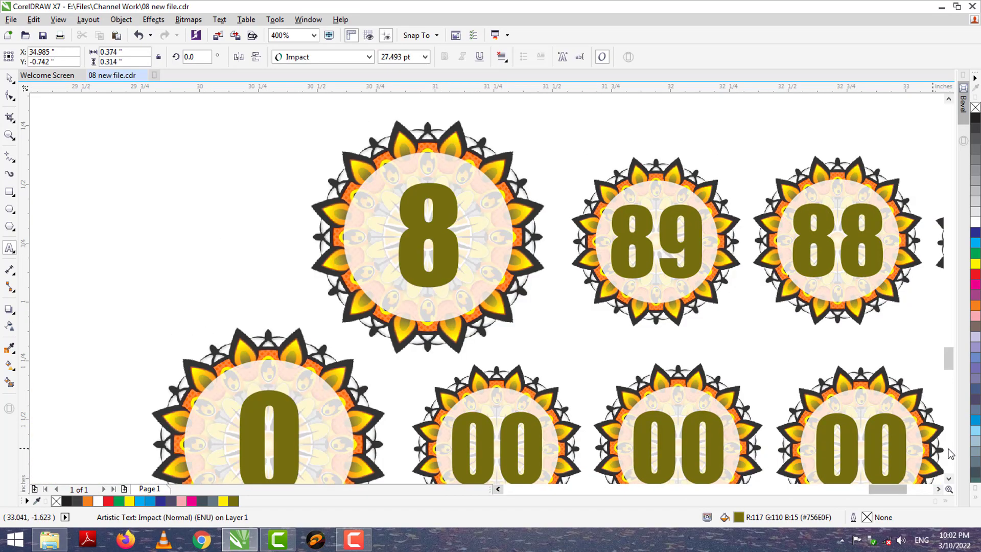
pyautogui.click(949, 479)
pyautogui.click(949, 479)
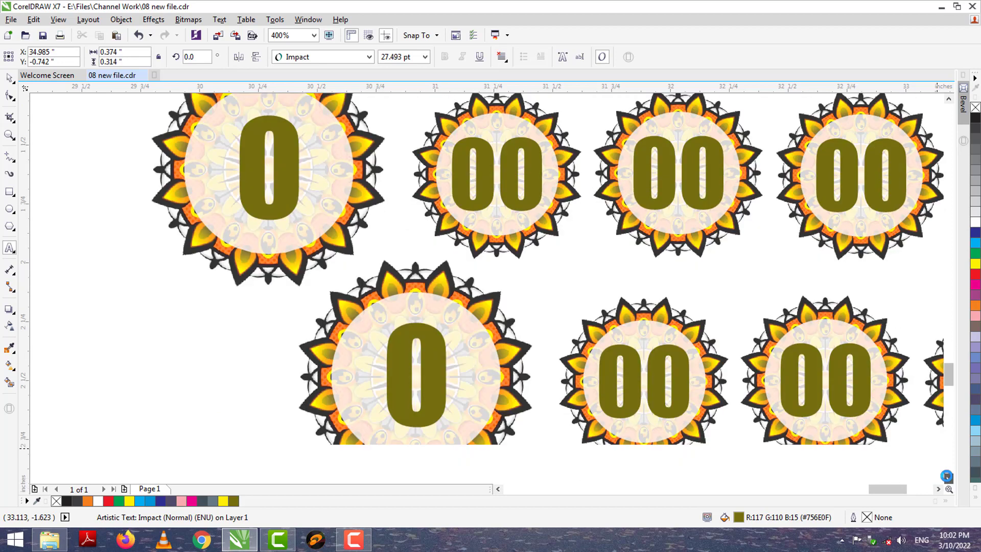
pyautogui.doubleClick(287, 158)
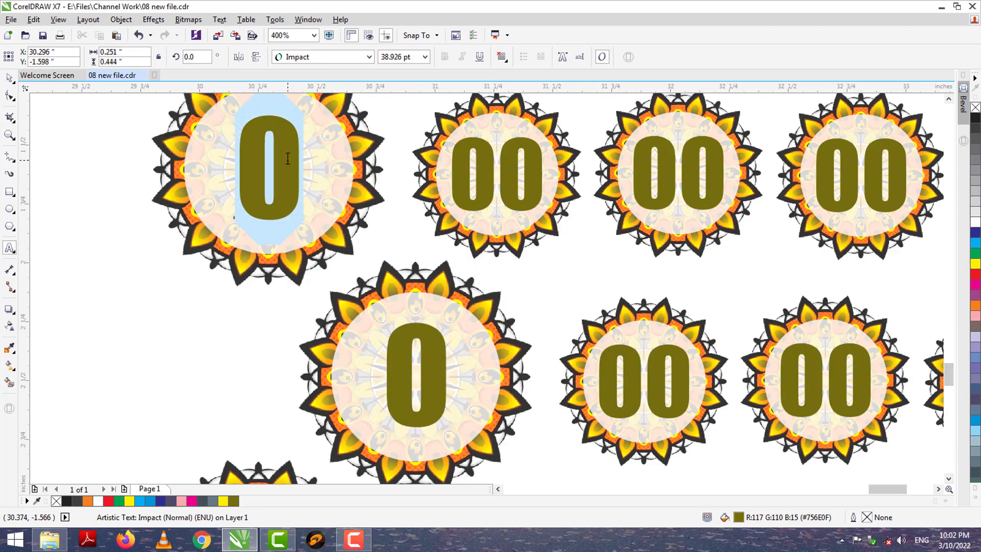
pyautogui.write('9')
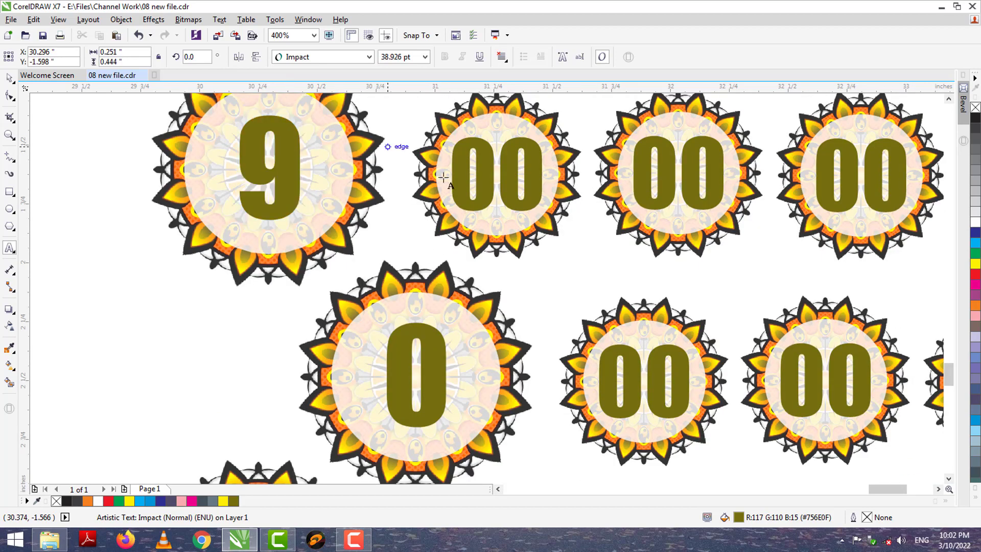
# Step: Change the numbers on the second row's first two small badges to 98 and 99
pyautogui.click(490, 168)
pyautogui.doubleClick(490, 168)
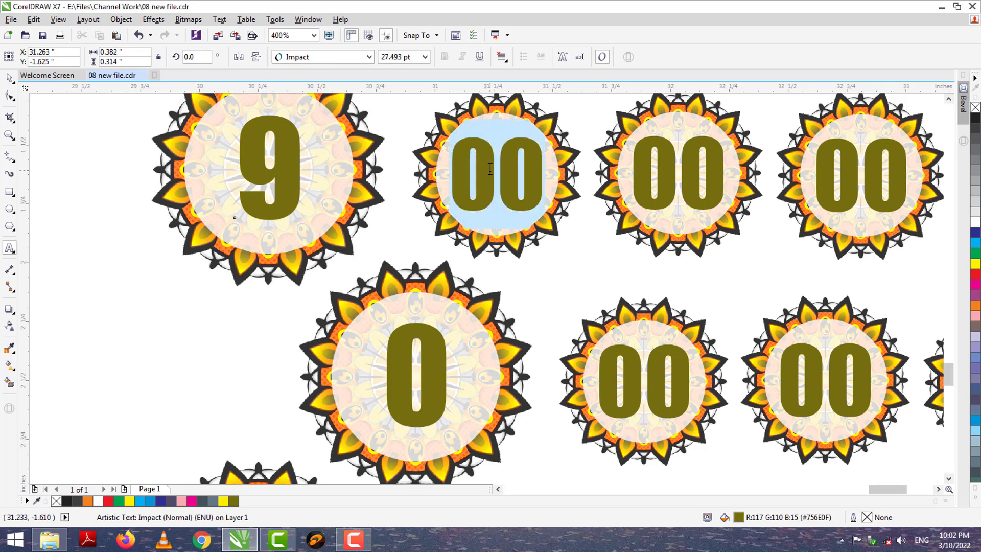
pyautogui.write('98')
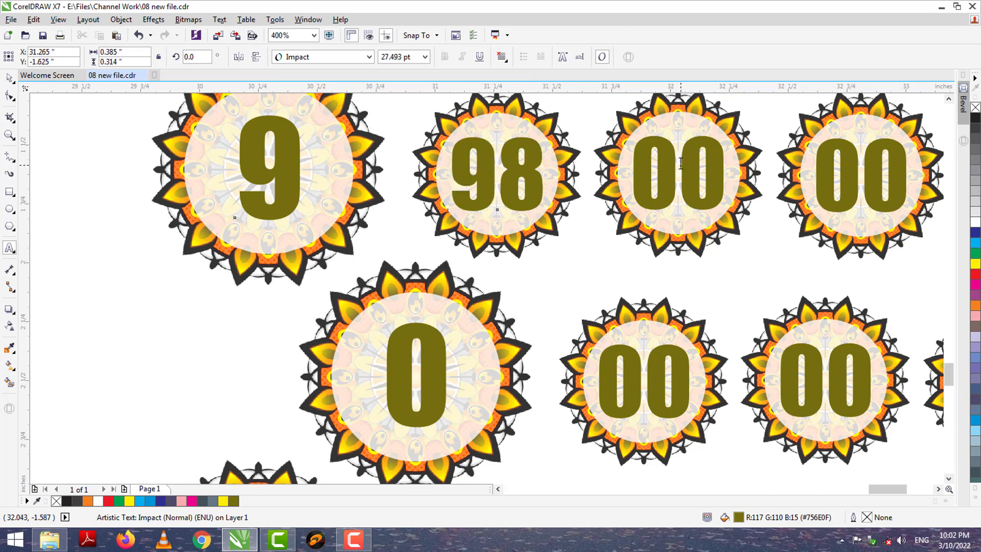
pyautogui.doubleClick(681, 164)
pyautogui.write('99')
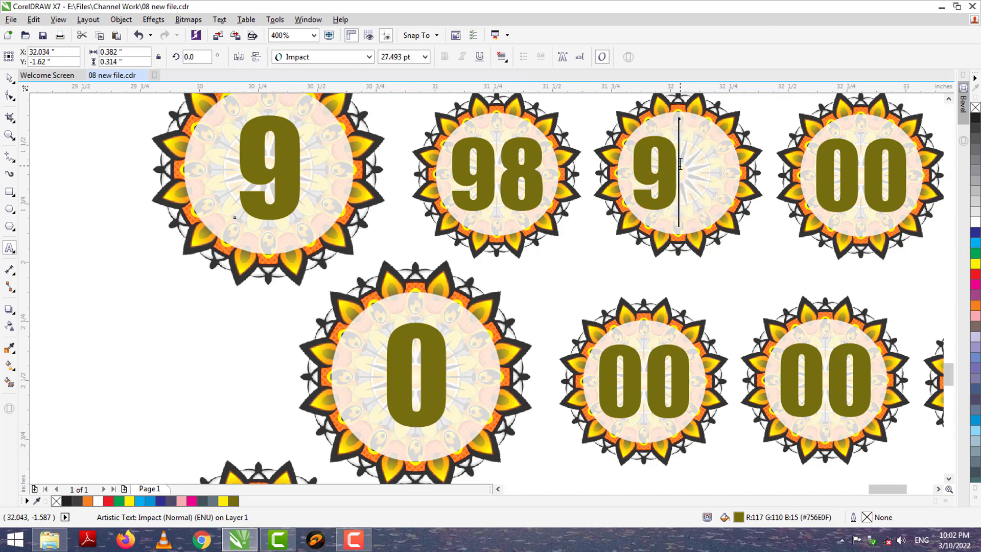
# Step: Change the numbers on the second row's last three small badges to 90, 93 and 92
pyautogui.click(939, 489)
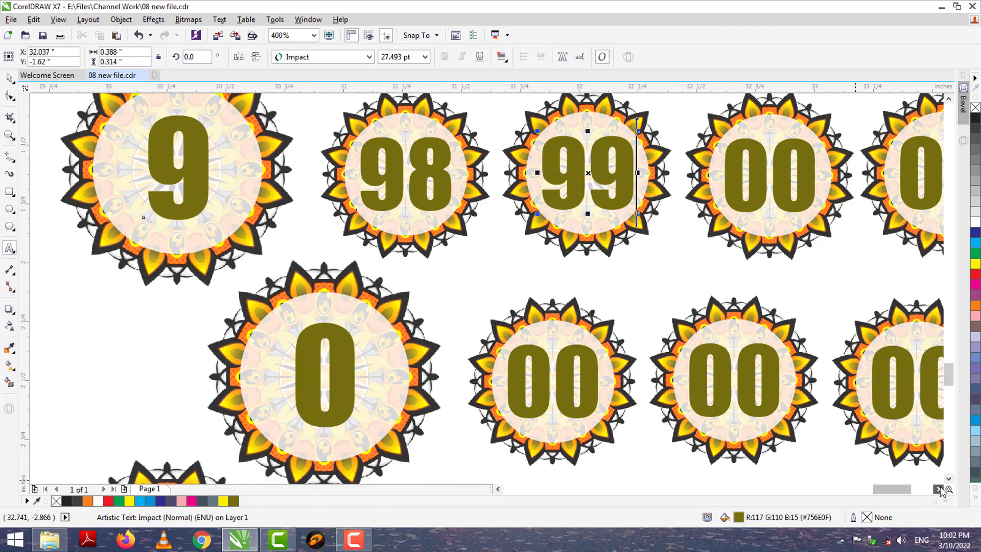
pyautogui.doubleClick(321, 179)
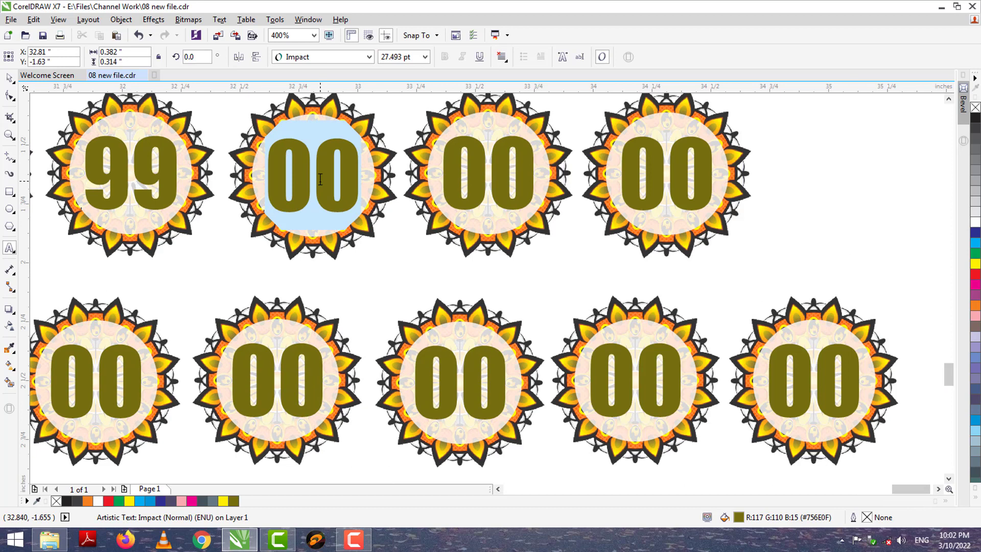
pyautogui.write('90')
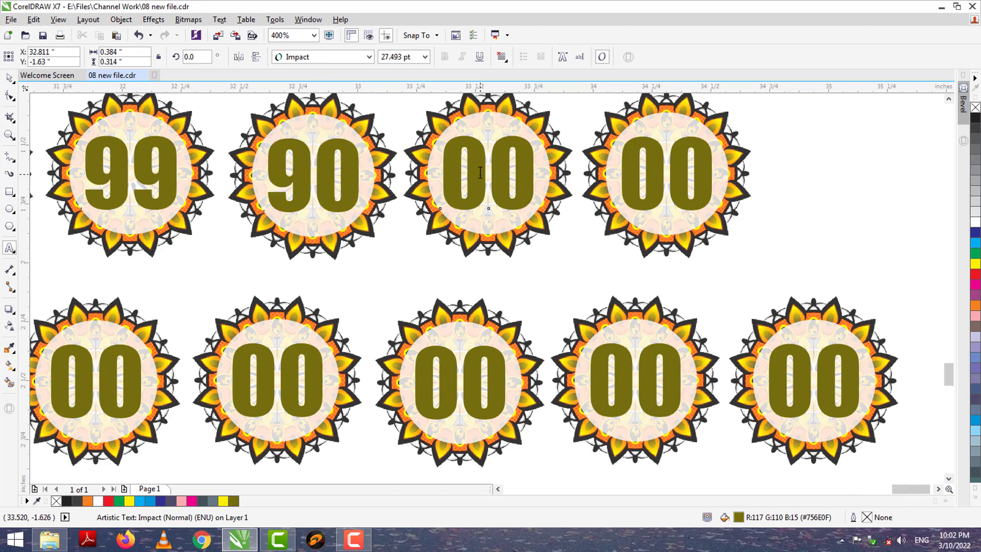
pyautogui.doubleClick(480, 172)
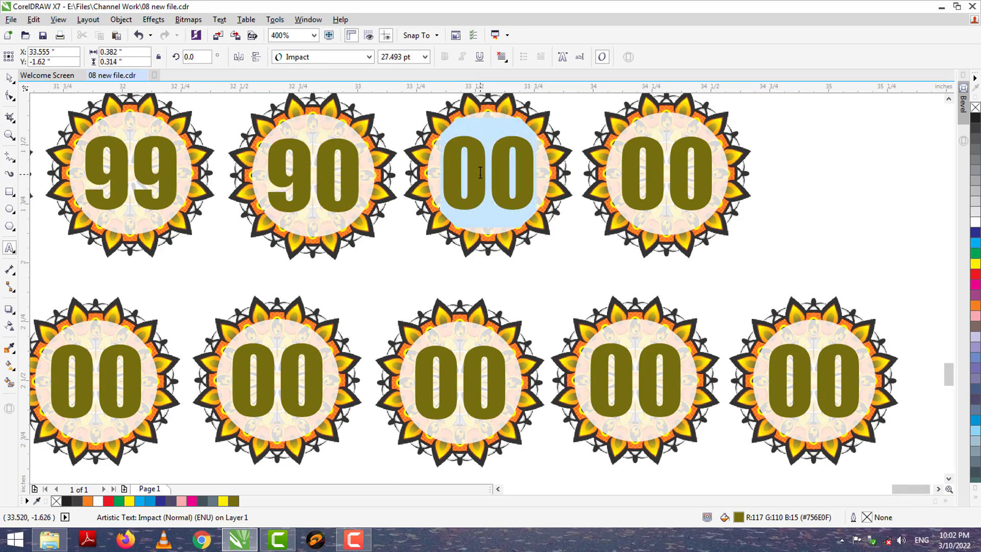
pyautogui.write('93')
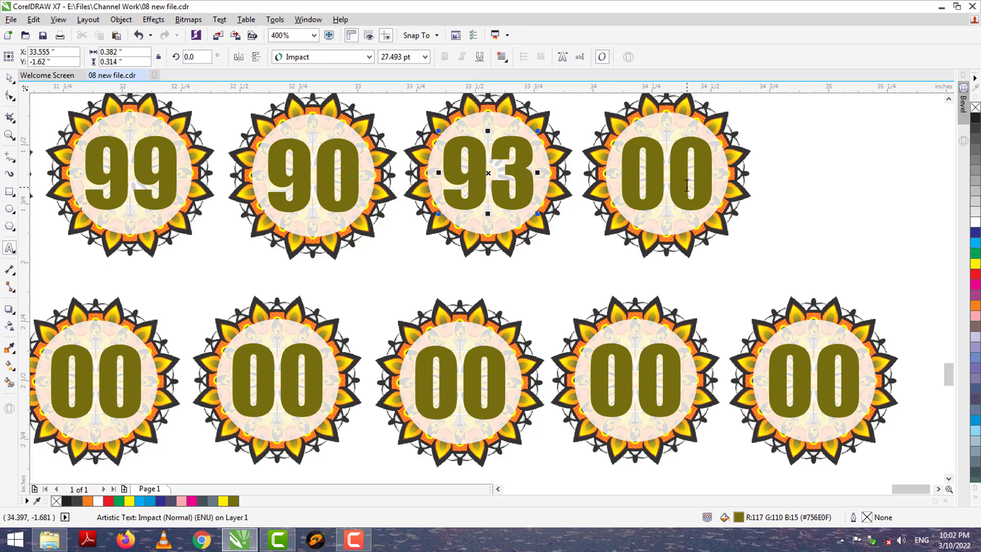
pyautogui.click(685, 185)
pyautogui.doubleClick(684, 185)
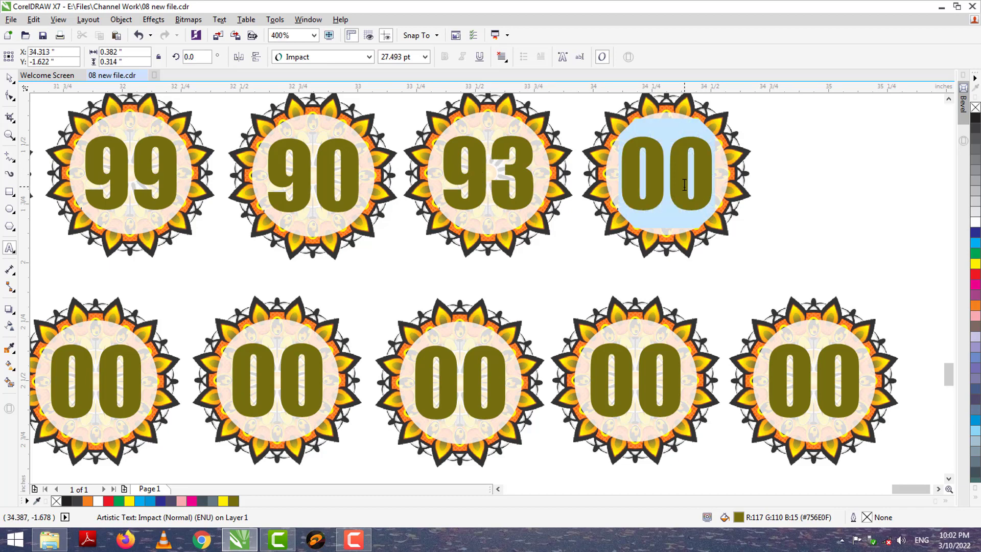
pyautogui.write('92')
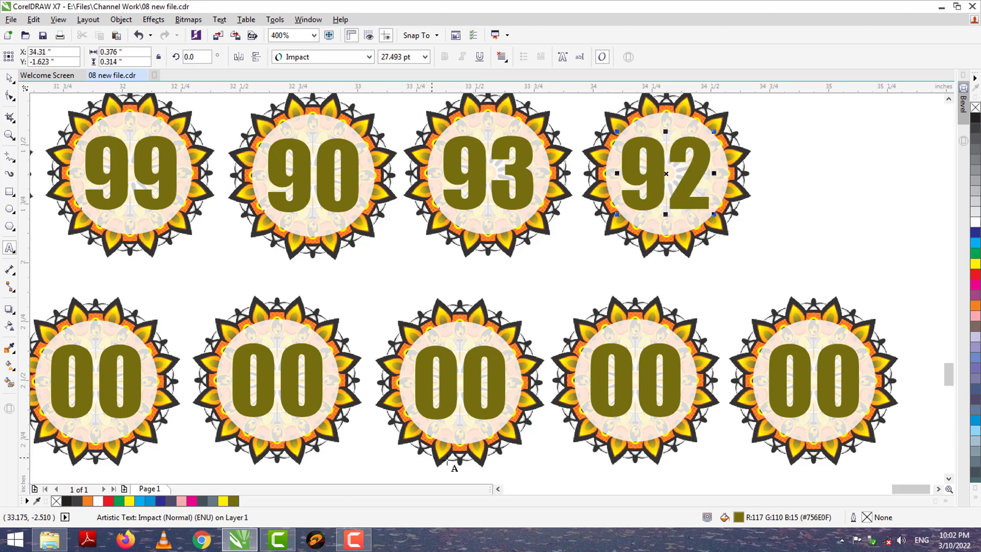
# Step: Change the numbers on the third row's first two small badges to 08 and 09
pyautogui.click(498, 489)
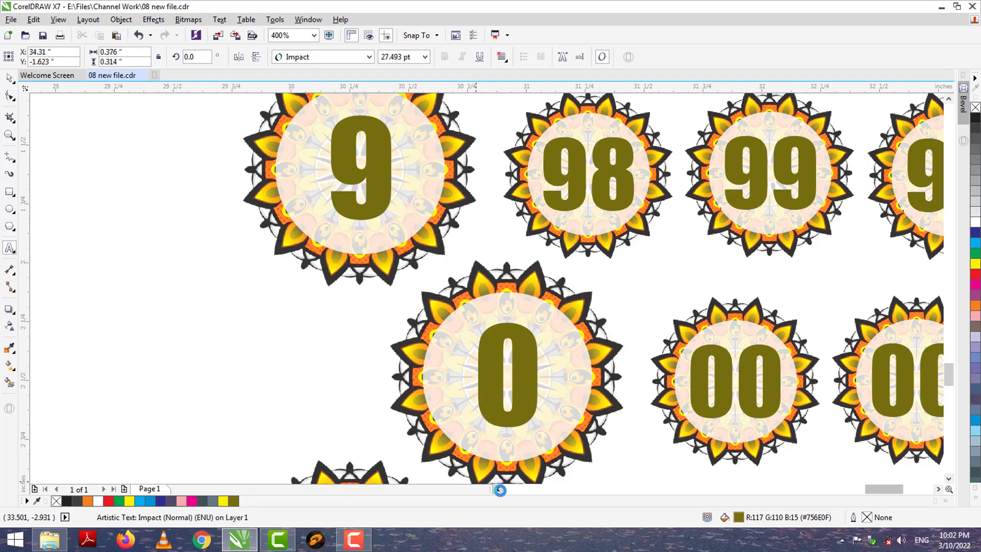
pyautogui.click(949, 479)
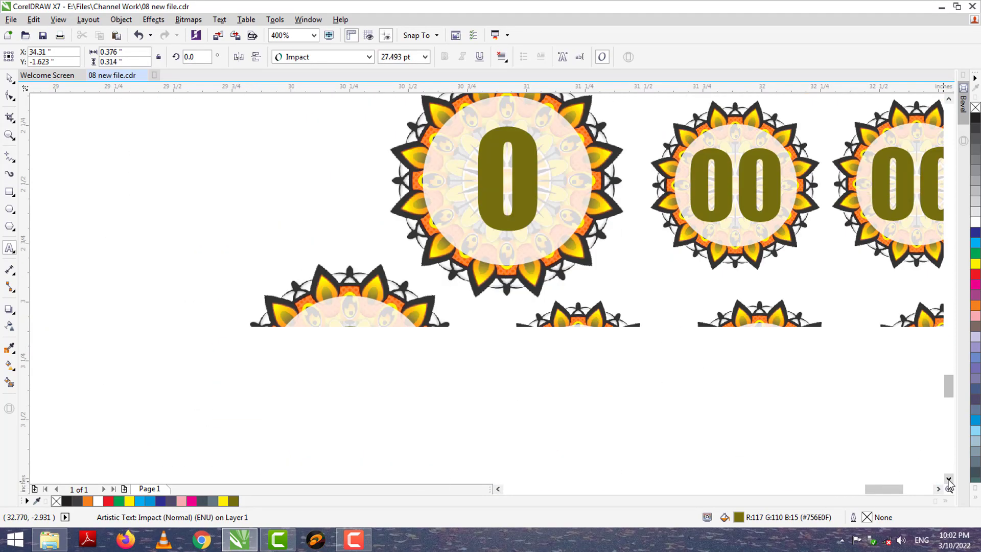
pyautogui.click(939, 490)
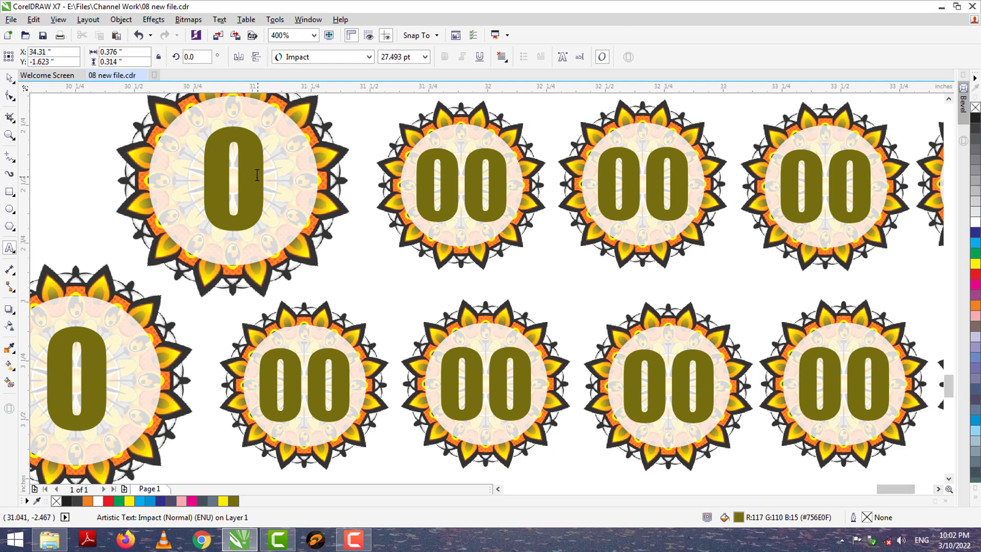
pyautogui.doubleClick(257, 175)
pyautogui.click(257, 175)
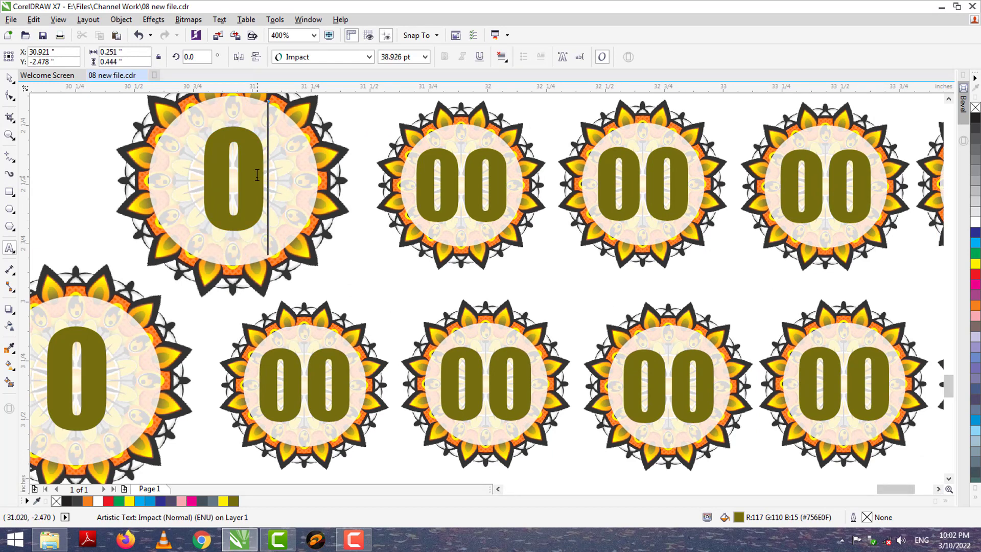
pyautogui.doubleClick(461, 181)
pyautogui.write('08')
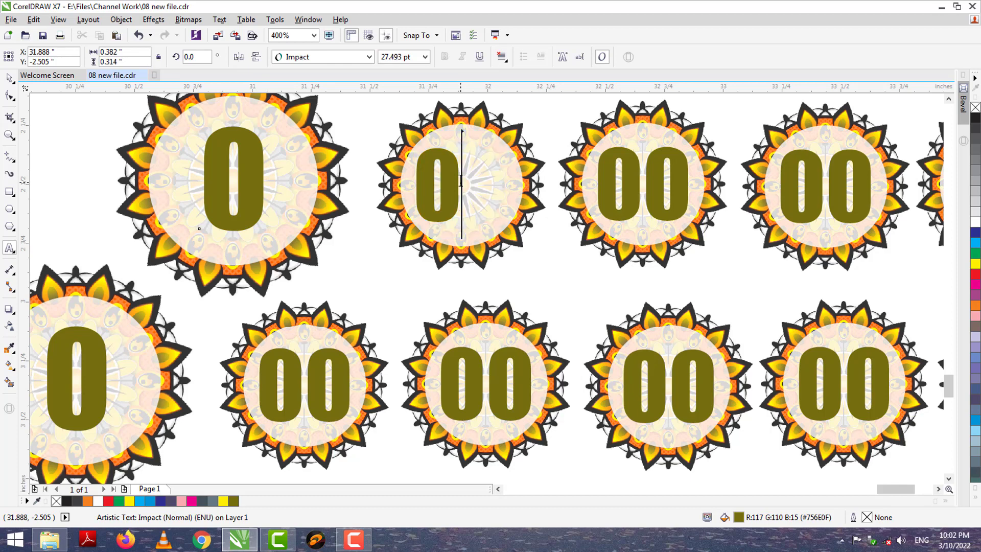
pyautogui.doubleClick(638, 182)
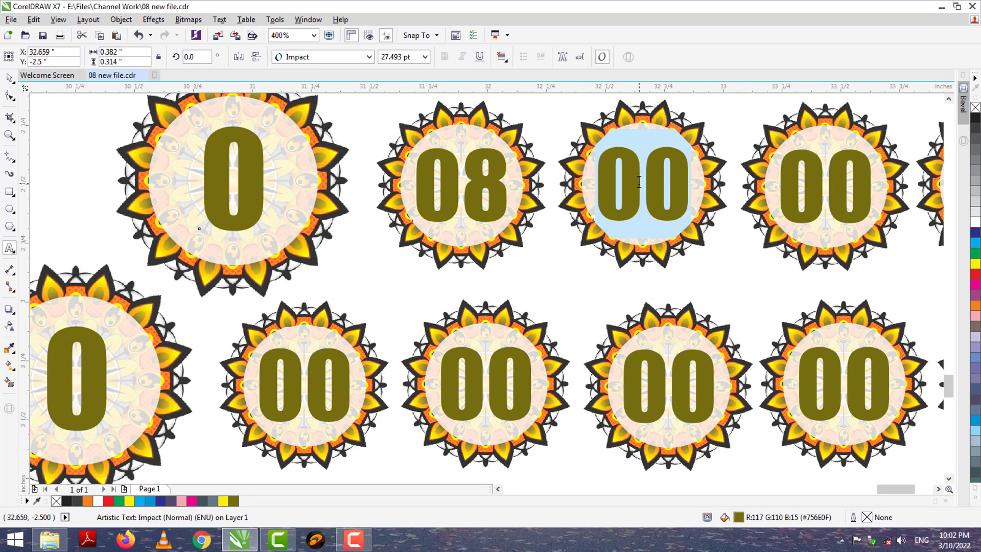
pyautogui.write('09')
# Step: Change the numbers on the third row's last two small badges to 03 and 02
pyautogui.doubleClick(837, 190)
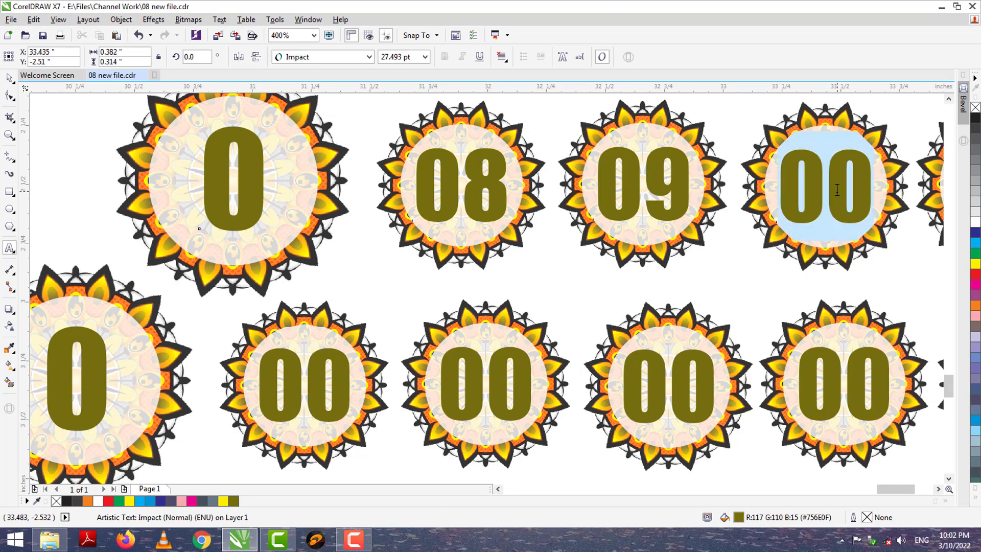
pyautogui.press('Right')
pyautogui.click(938, 489)
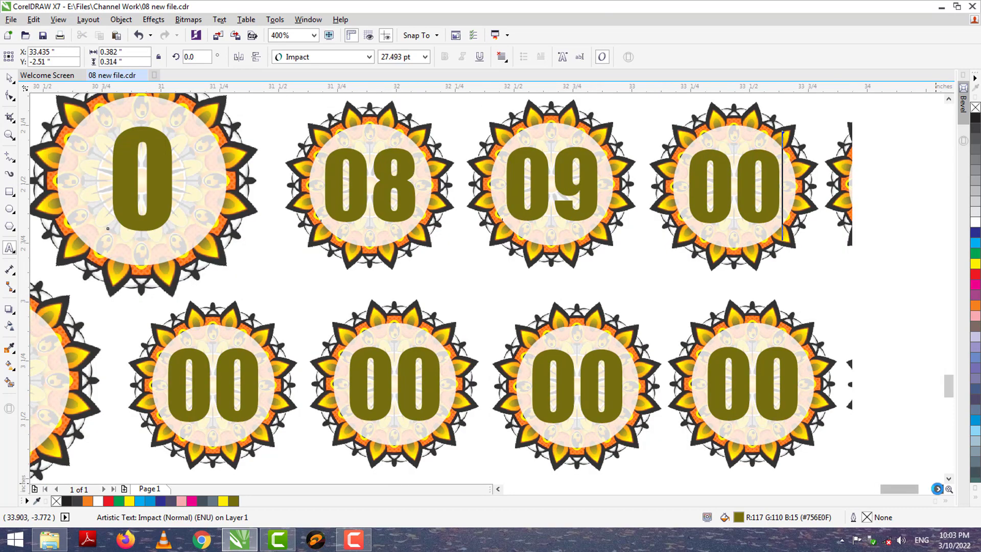
pyautogui.click(937, 489)
pyautogui.doubleClick(459, 189)
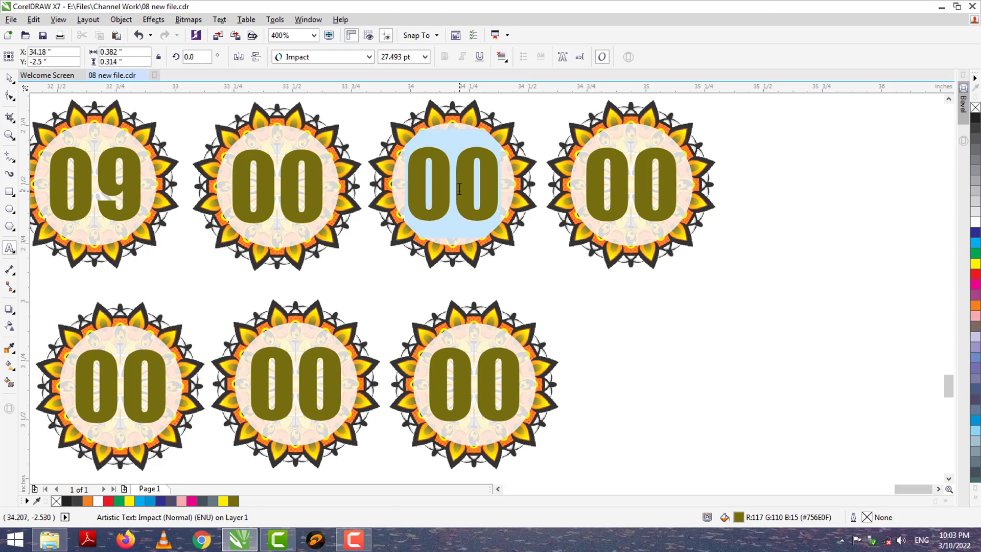
pyautogui.write('02')
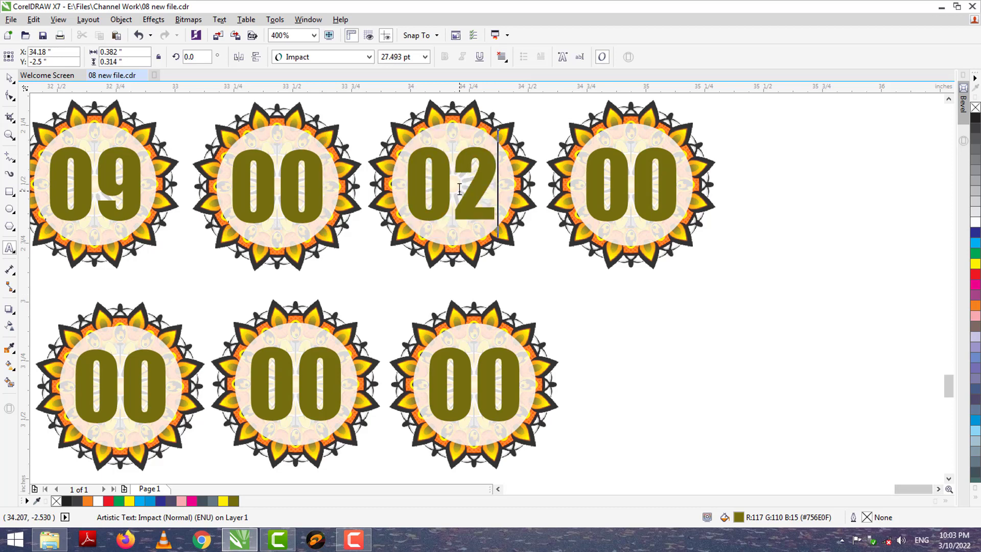
pyautogui.press('BackSpace')
pyautogui.write('3')
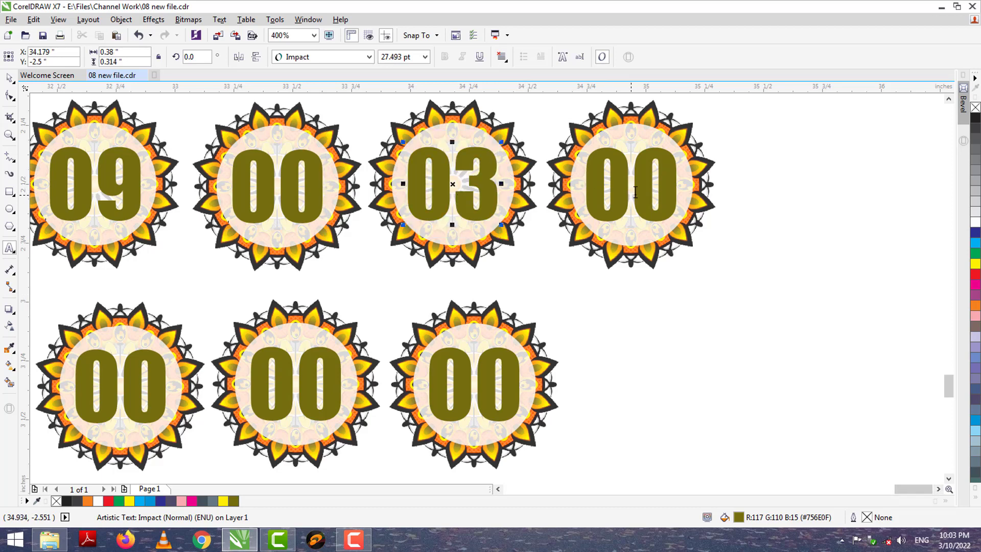
pyautogui.doubleClick(635, 192)
pyautogui.write('0')
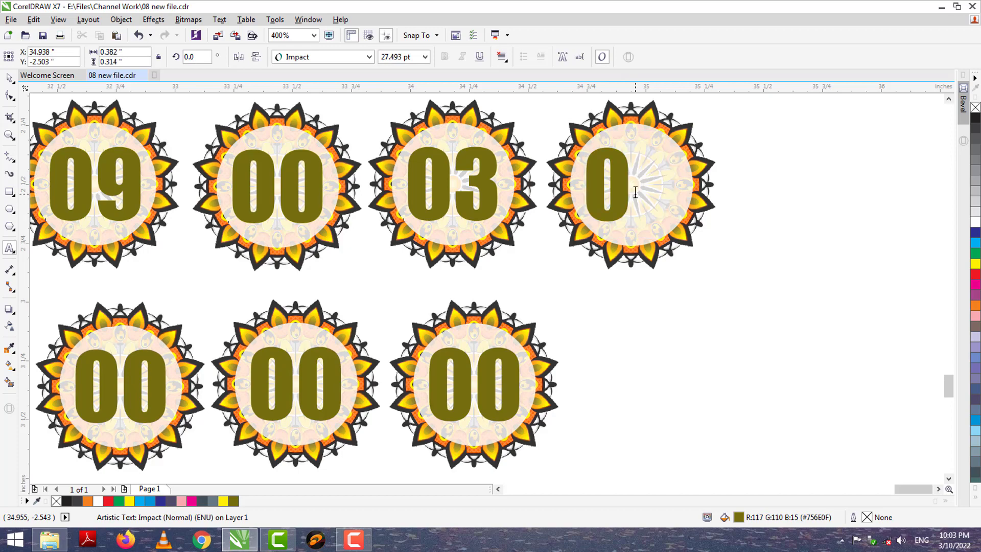
pyautogui.write('2')
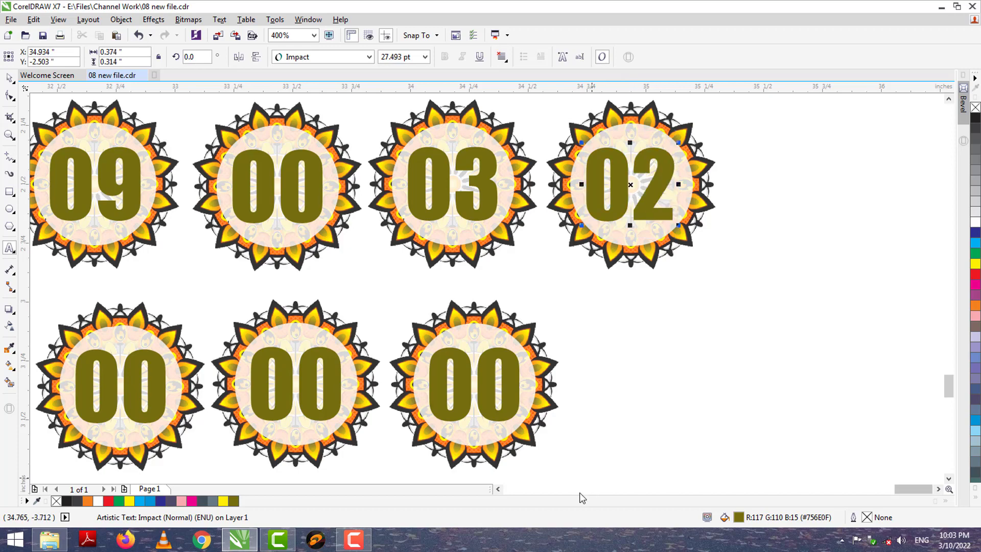
# Step: Replace the "0" on the fourth row's large badge with "3"
pyautogui.click(498, 489)
pyautogui.click(498, 489)
pyautogui.click(498, 490)
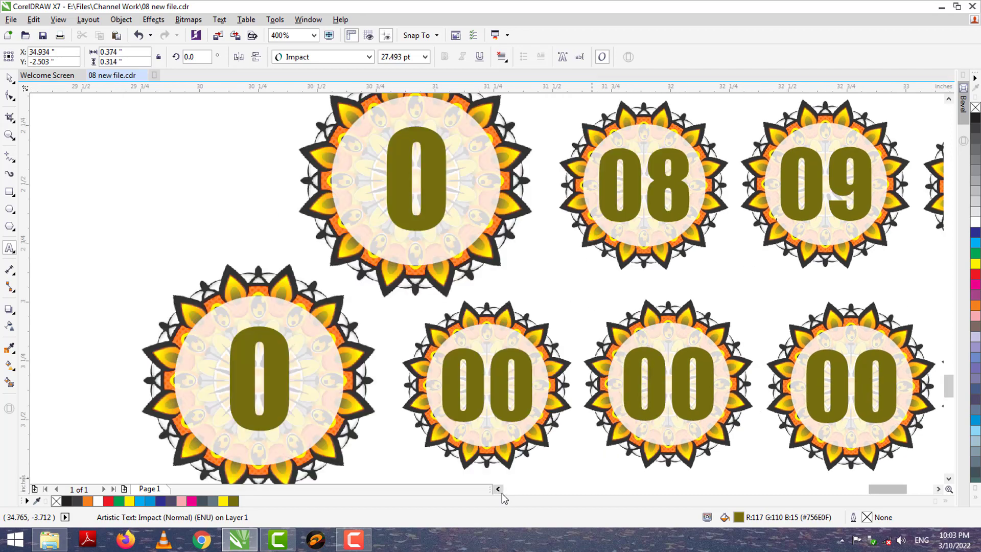
pyautogui.click(498, 489)
pyautogui.click(949, 479)
pyautogui.click(948, 479)
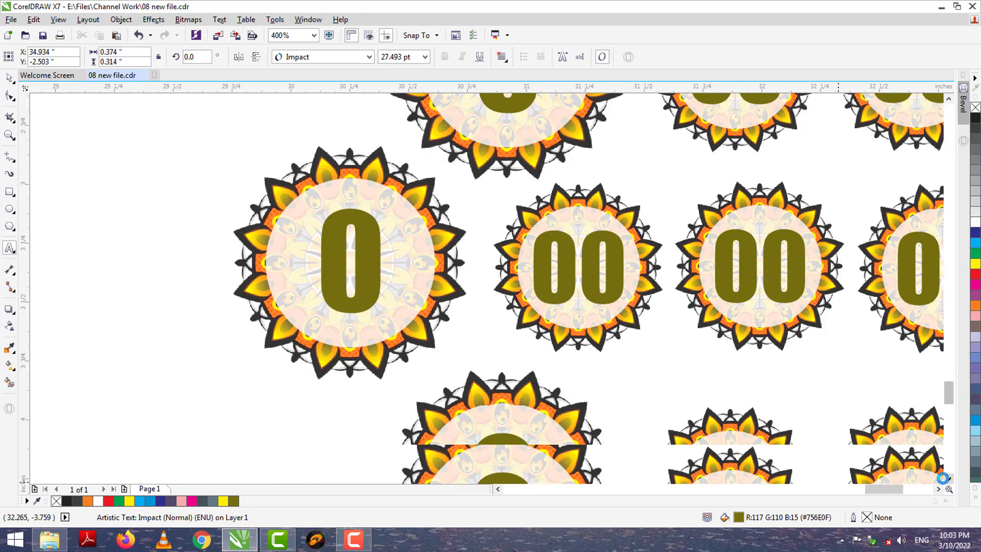
pyautogui.click(949, 479)
pyautogui.doubleClick(377, 231)
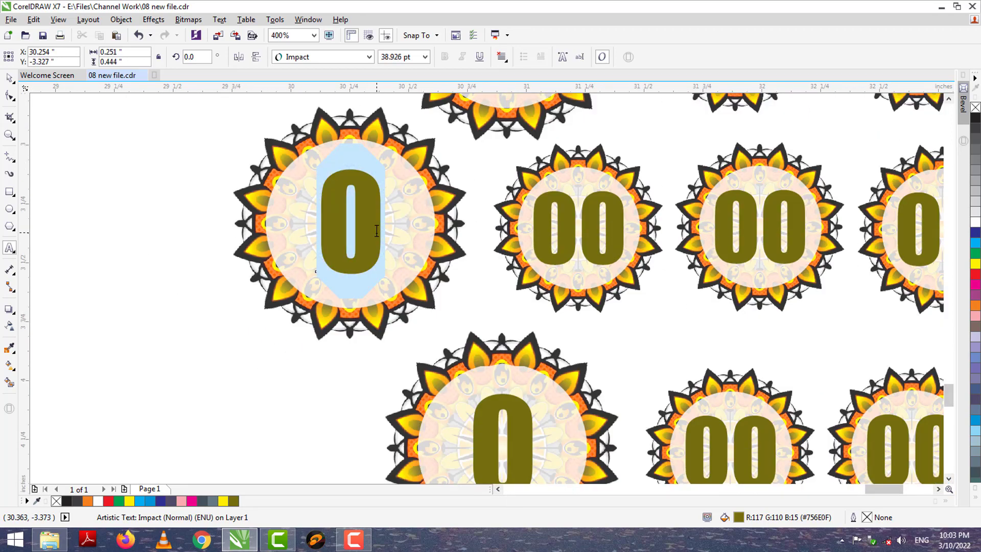
pyautogui.write('3')
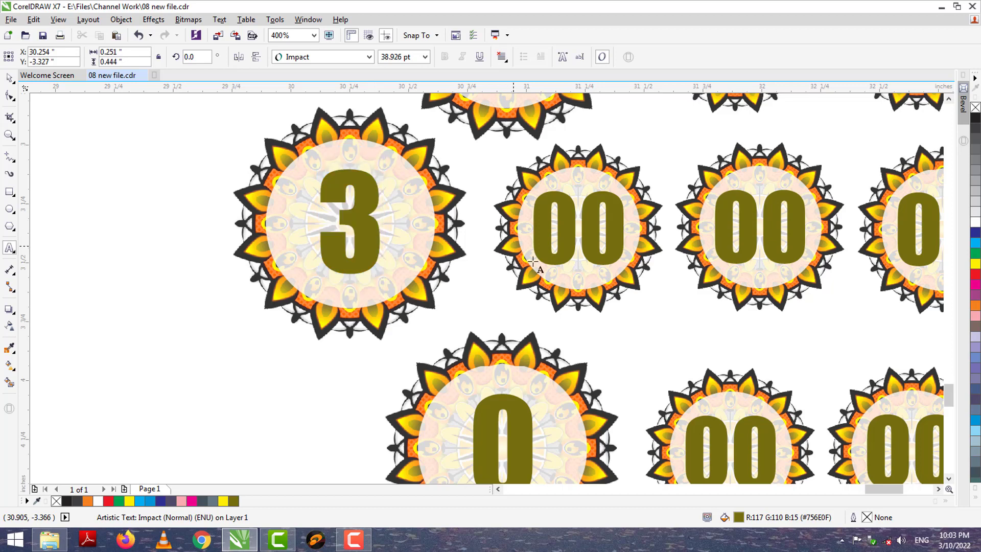
# Step: Change the numbers on the fourth row's first two small badges to 38 and 39
pyautogui.doubleClick(576, 243)
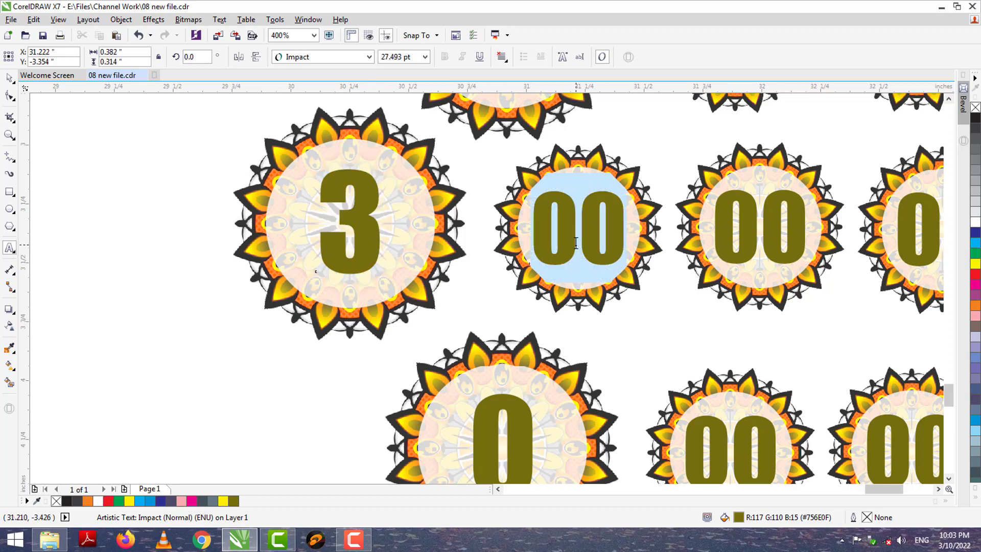
pyautogui.write('38')
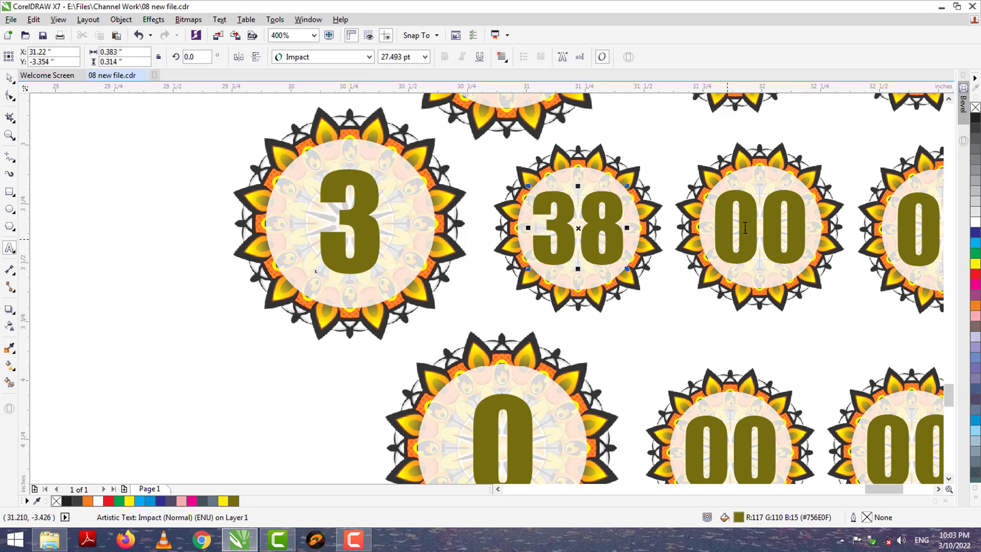
pyautogui.doubleClick(752, 223)
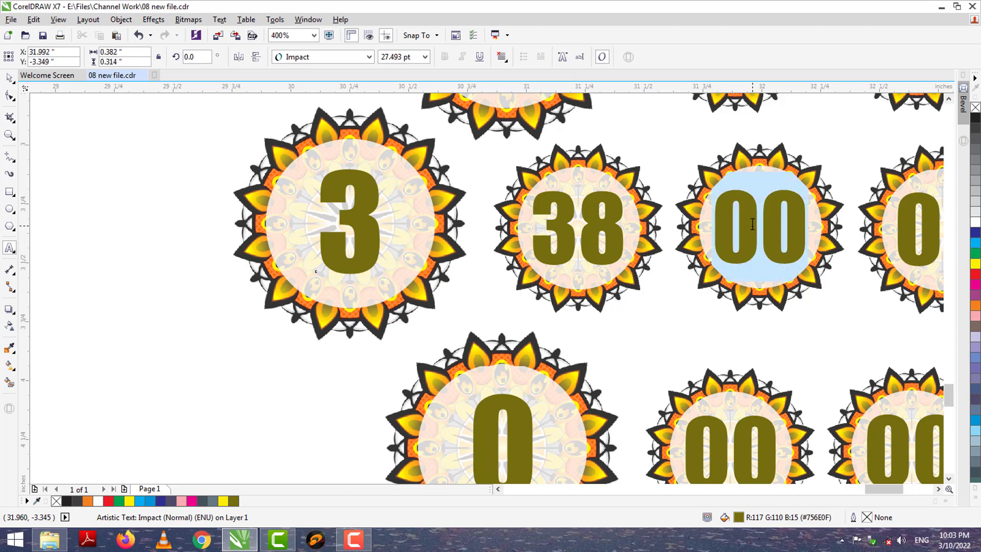
pyautogui.write('39')
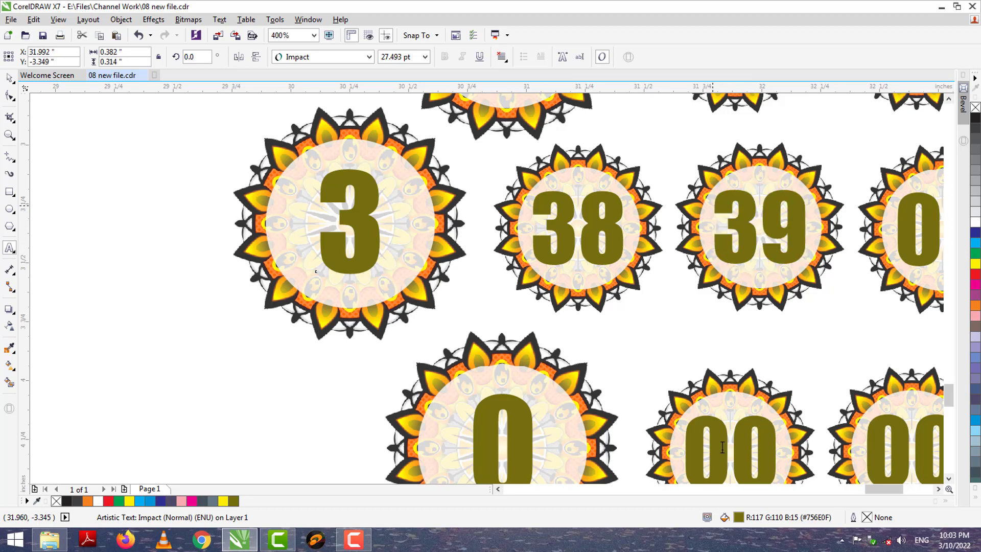
# Step: Change the numbers on the fourth row's last three small badges to 30, 33 and 32
pyautogui.hscroll(5, 940, 489)
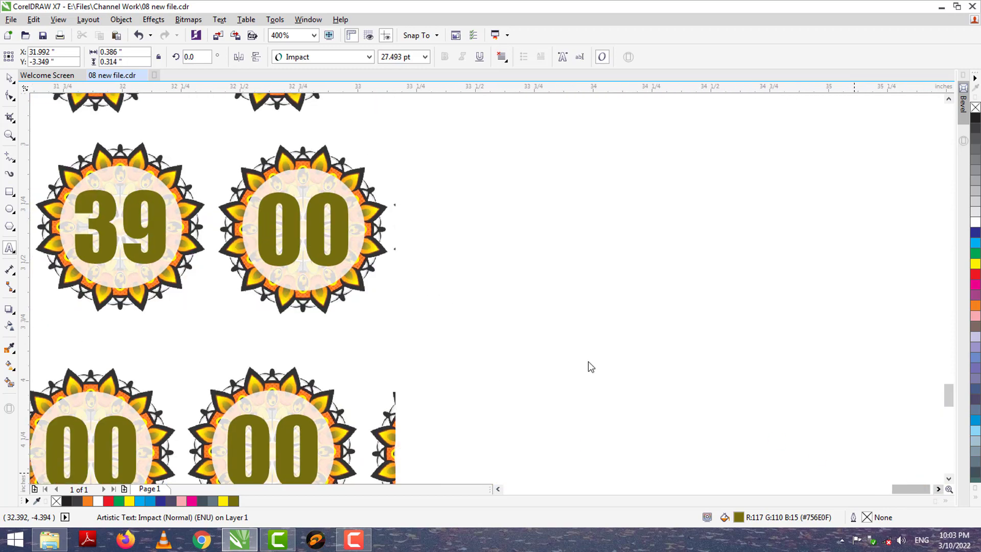
pyautogui.doubleClick(315, 226)
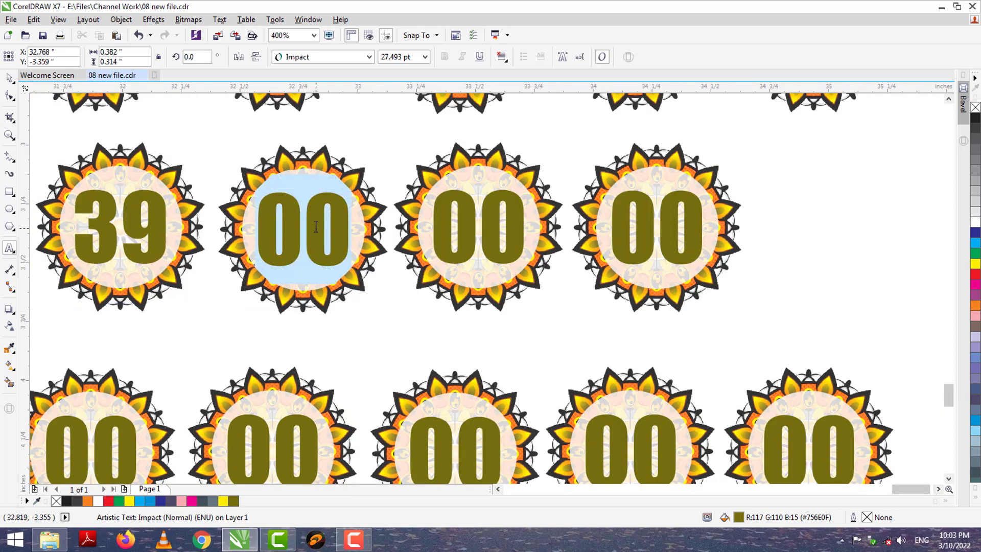
pyautogui.write('30')
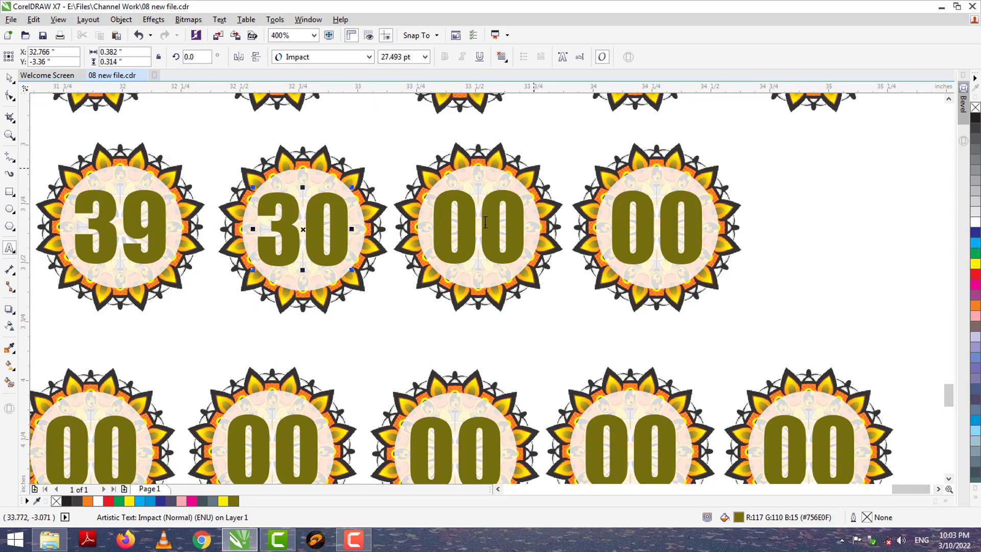
pyautogui.doubleClick(482, 233)
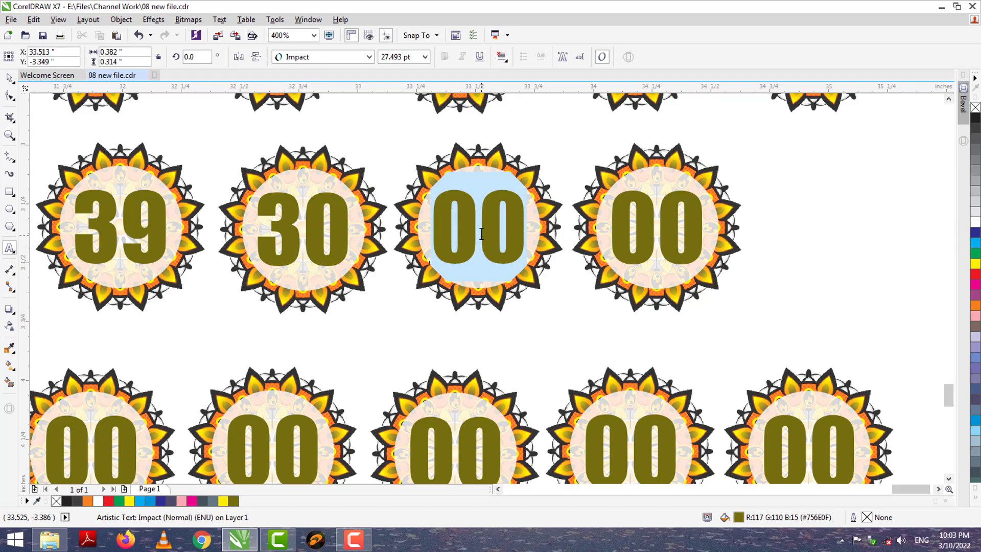
pyautogui.write('33')
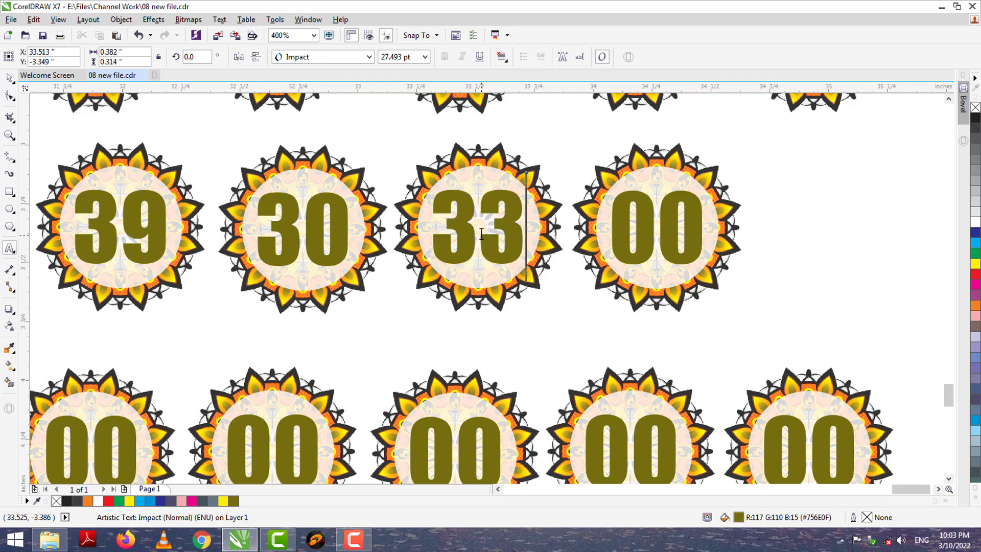
pyautogui.doubleClick(654, 213)
pyautogui.write('32')
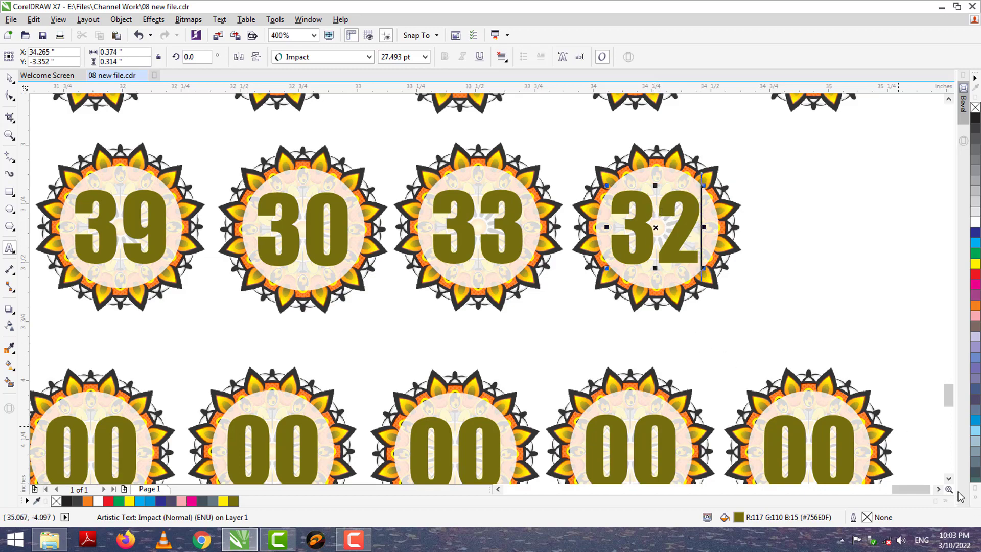
# Step: Replace the "0" on the fifth row's large badge with "2" and set its first small badge to 28
pyautogui.scroll(-5, 715, 475)
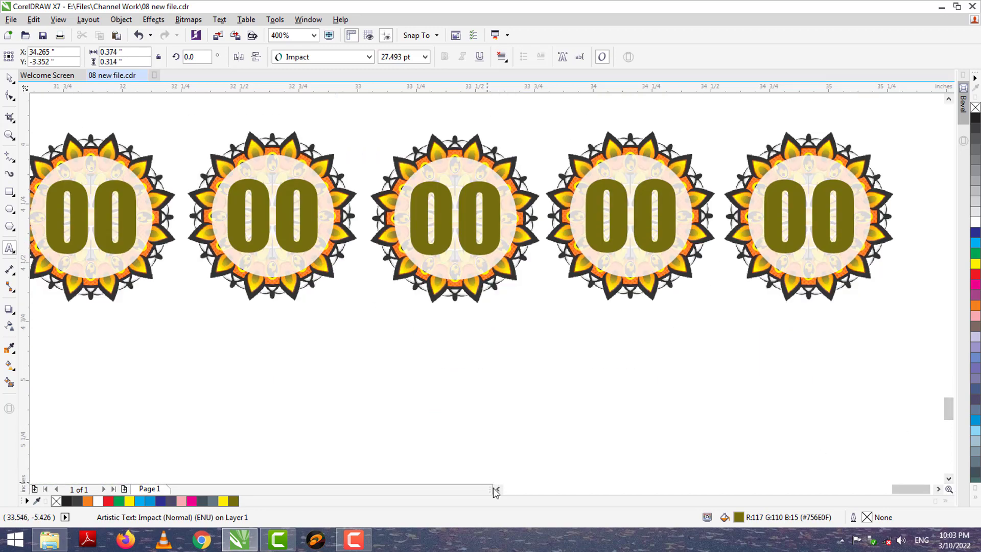
pyautogui.click(497, 489)
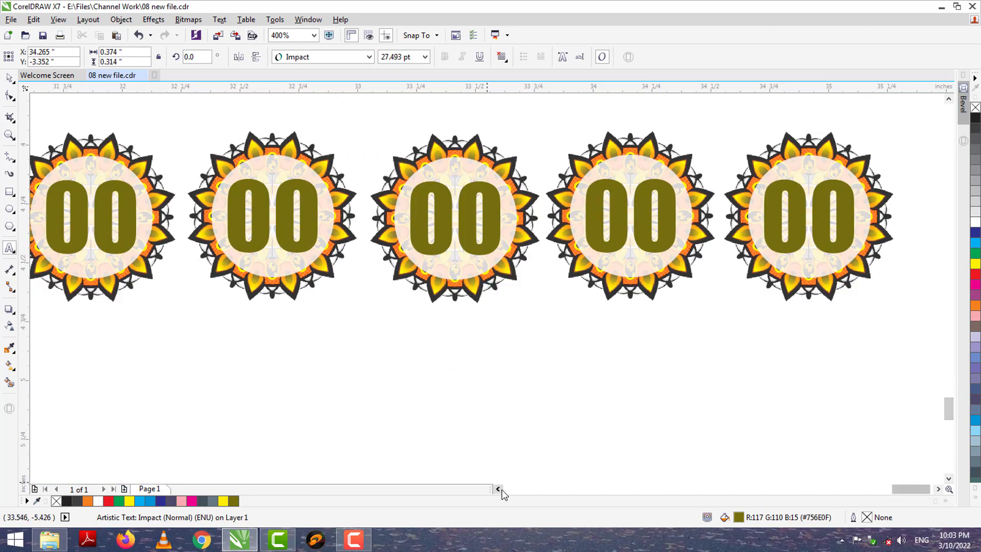
pyautogui.doubleClick(515, 222)
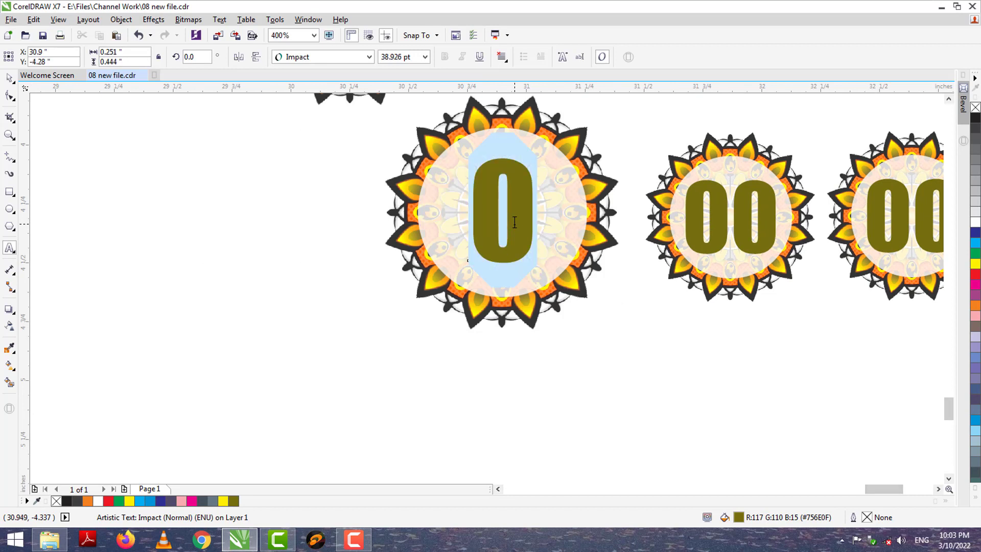
pyautogui.write('2')
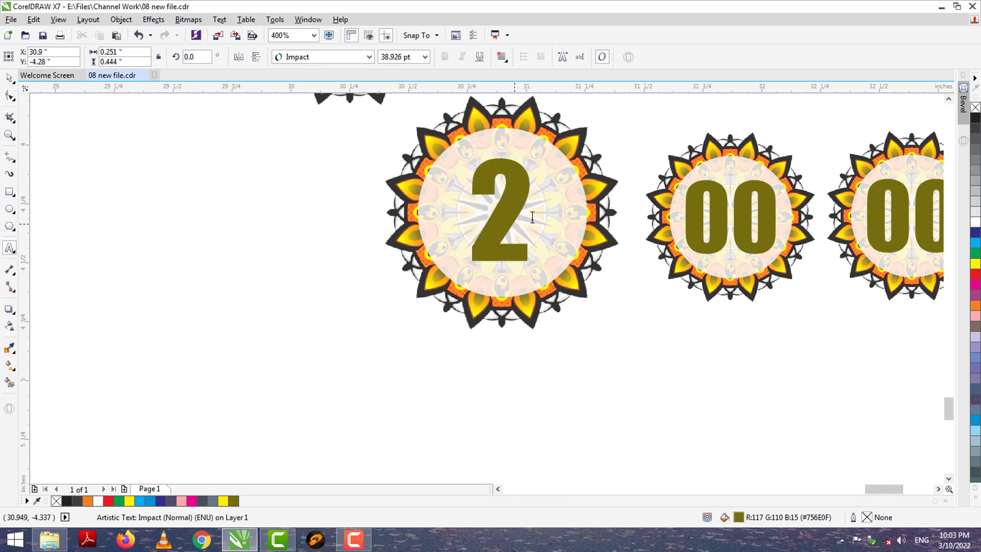
pyautogui.click(726, 222)
pyautogui.doubleClick(726, 221)
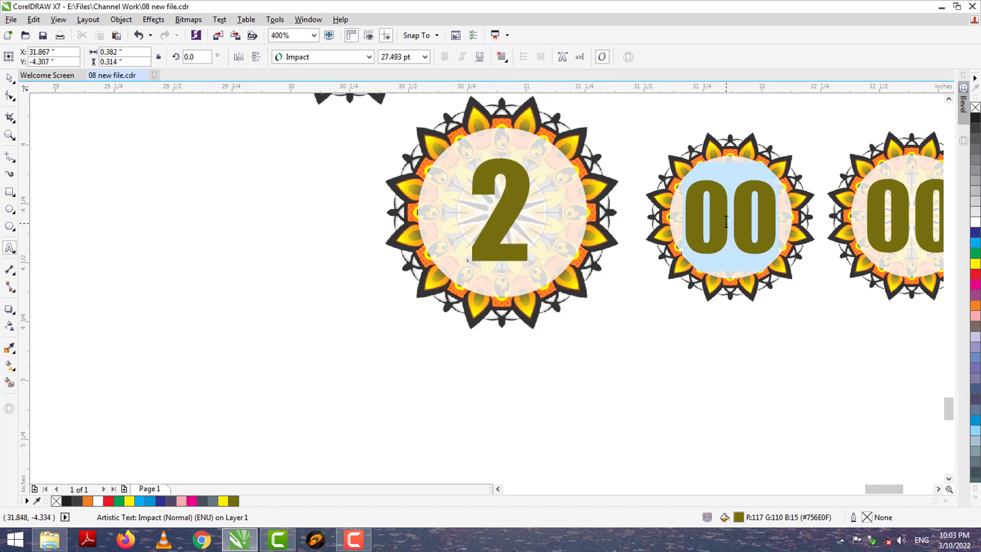
pyautogui.write('28')
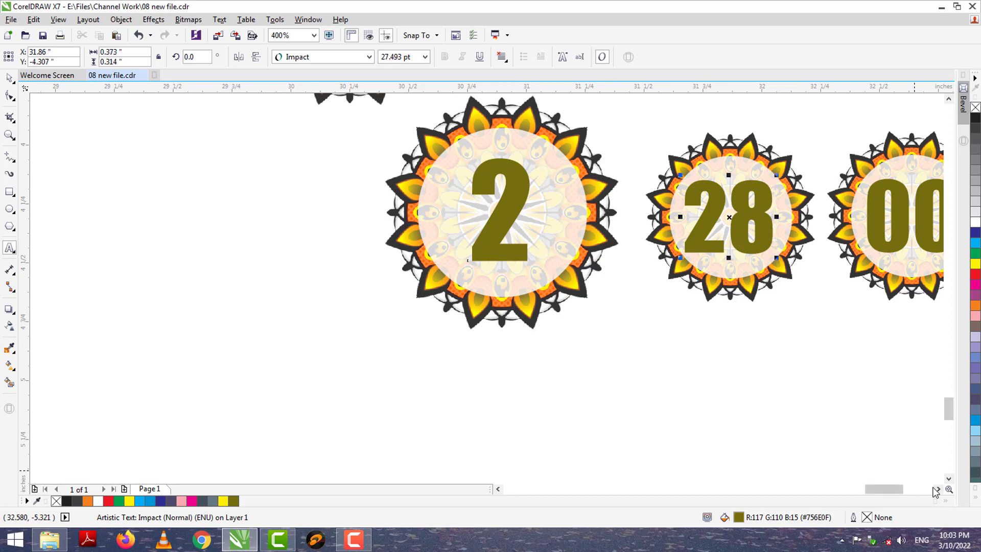
# Step: Change the numbers on the fifth row's second and third small badges to 29 and 20
pyautogui.click(938, 489)
pyautogui.click(938, 489)
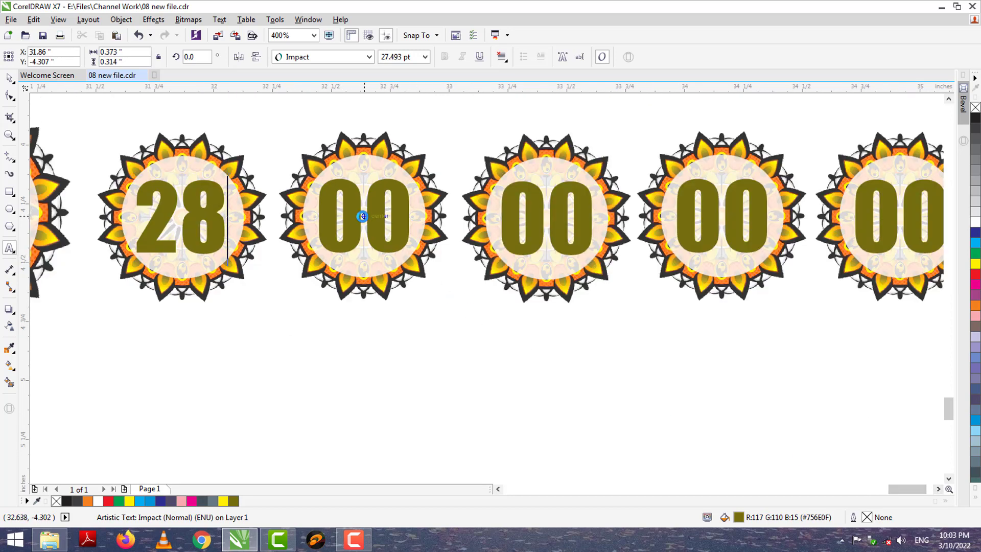
pyautogui.doubleClick(362, 215)
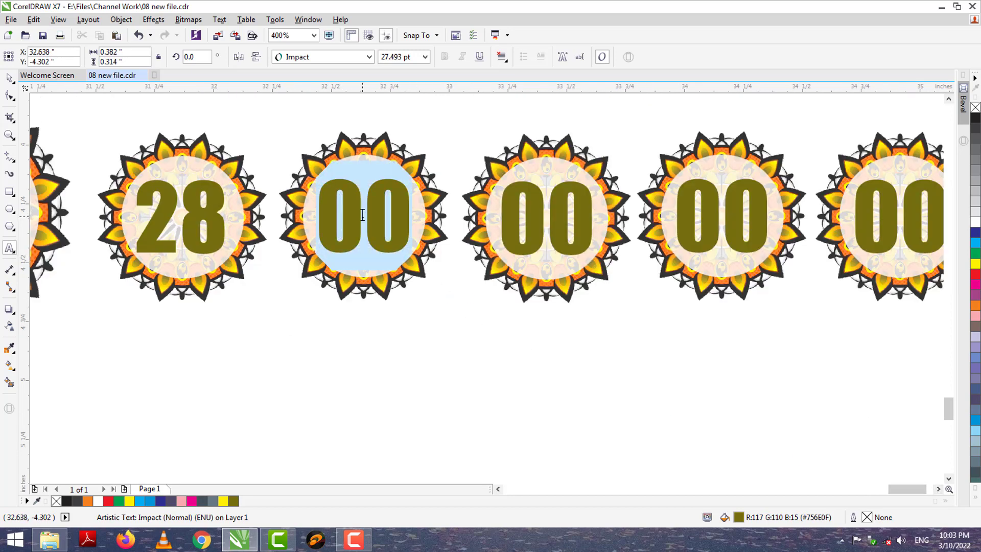
pyautogui.write('29')
pyautogui.doubleClick(542, 224)
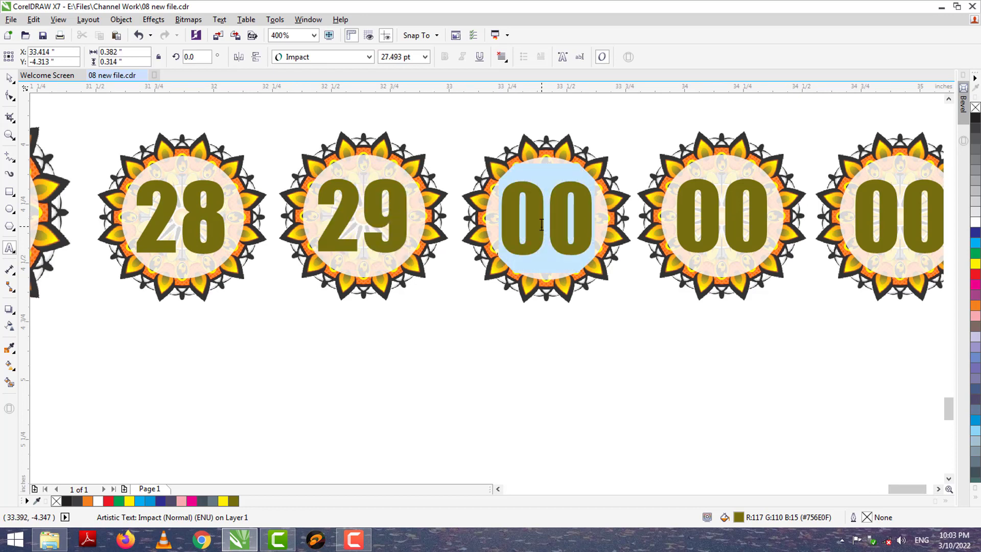
pyautogui.write('20')
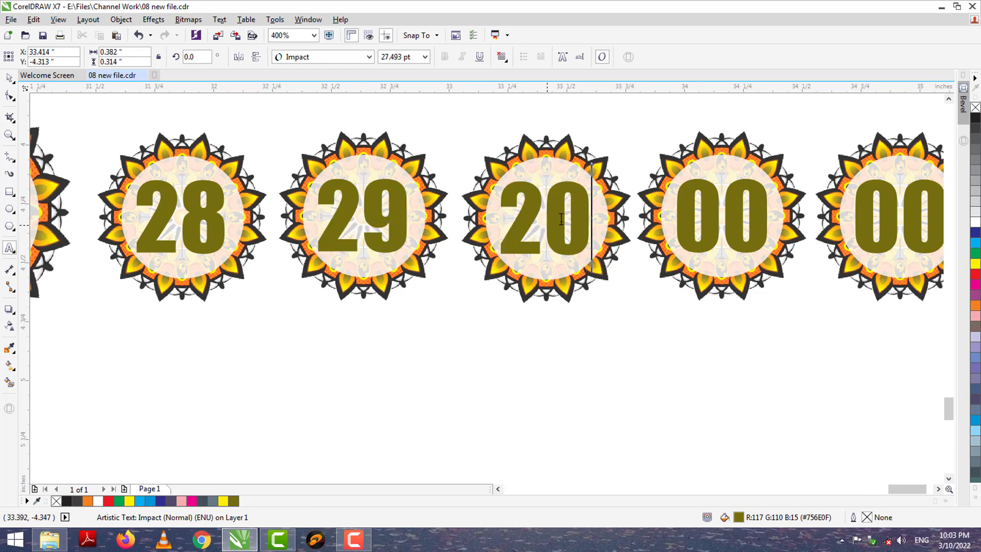
# Step: Change the numbers on the fifth row's last two small badges to 23 and 22
pyautogui.doubleClick(717, 219)
pyautogui.write('2')
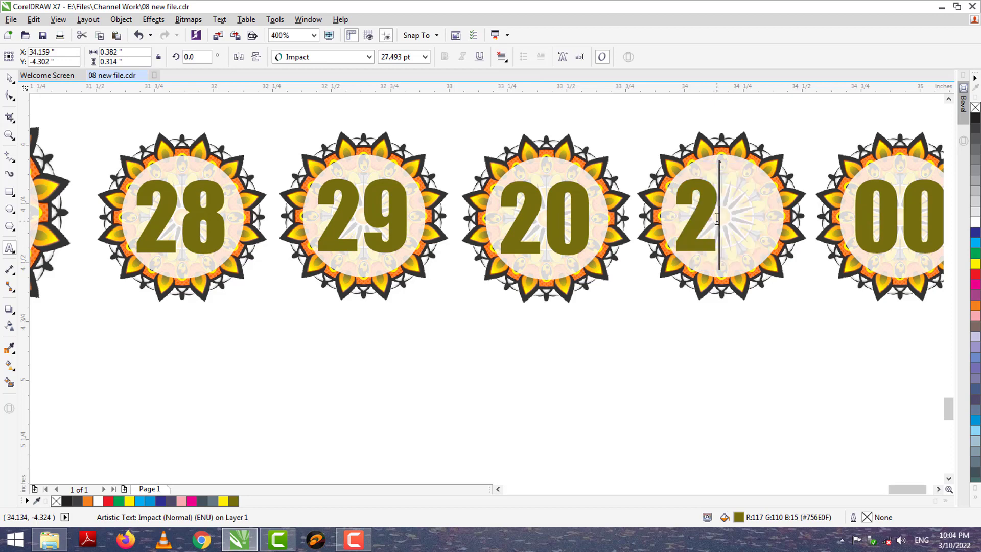
pyautogui.write('3')
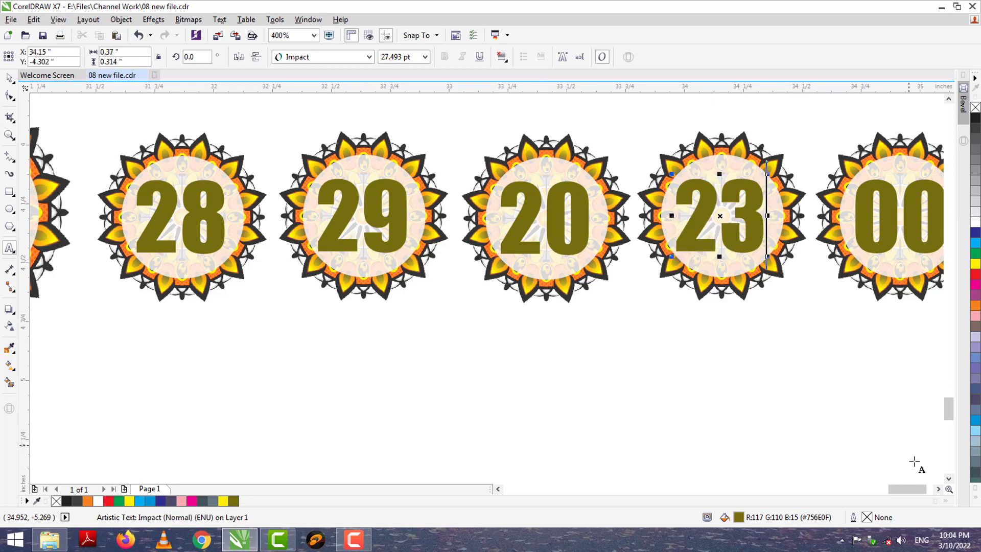
pyautogui.click(938, 489)
pyautogui.doubleClick(804, 197)
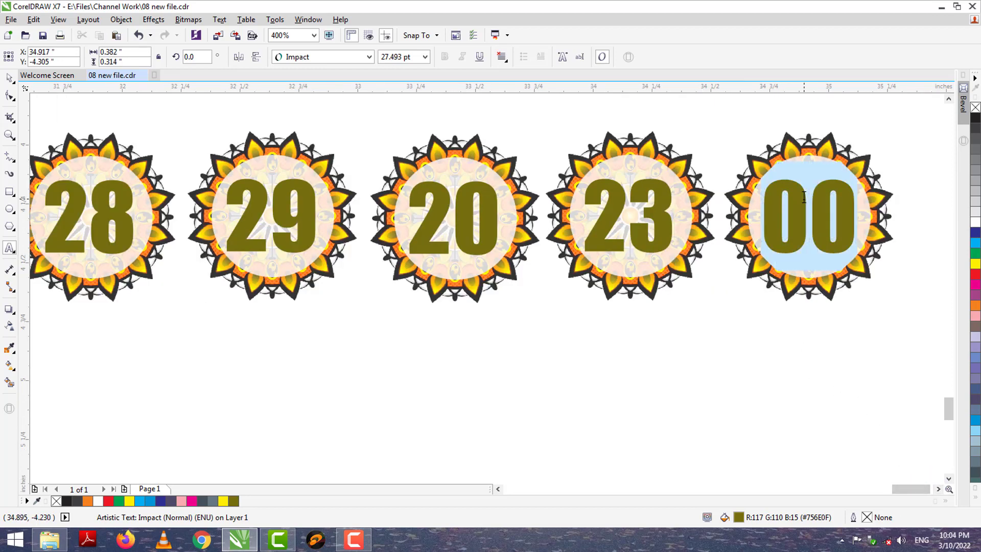
pyautogui.write('22')
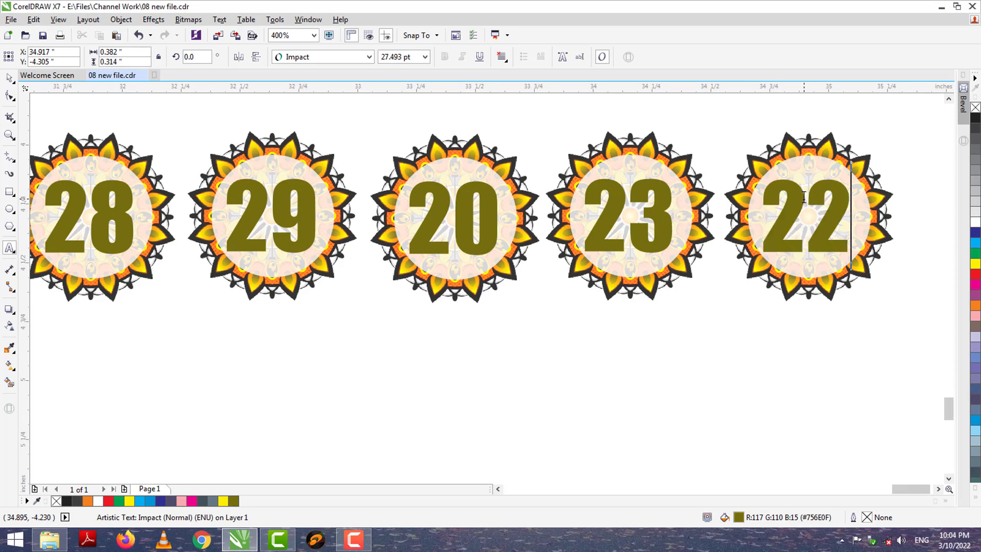
# Step: Place a copy of the fifth row's large "2" in the empty area below the first small badge
pyautogui.click(9, 78)
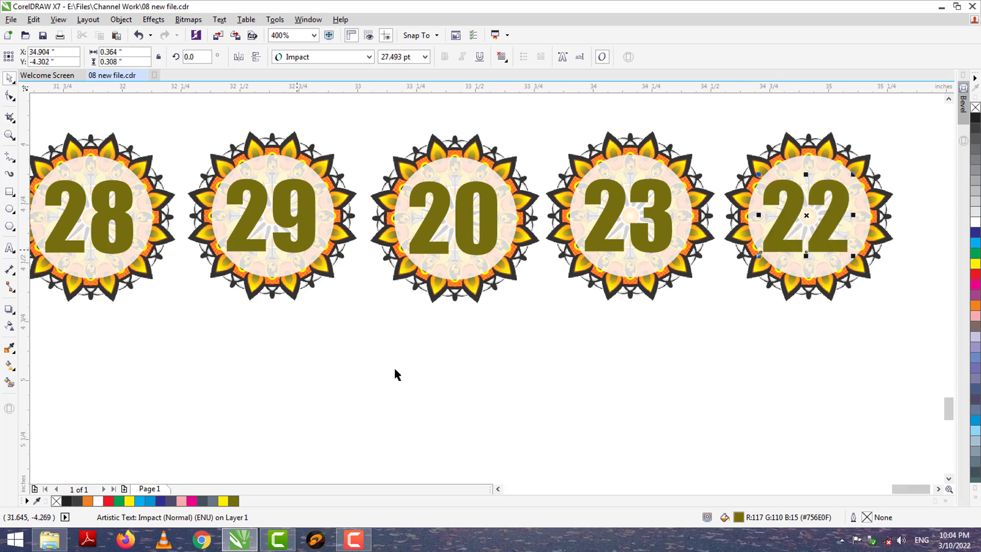
pyautogui.click(498, 489)
pyautogui.click(499, 489)
pyautogui.click(499, 489)
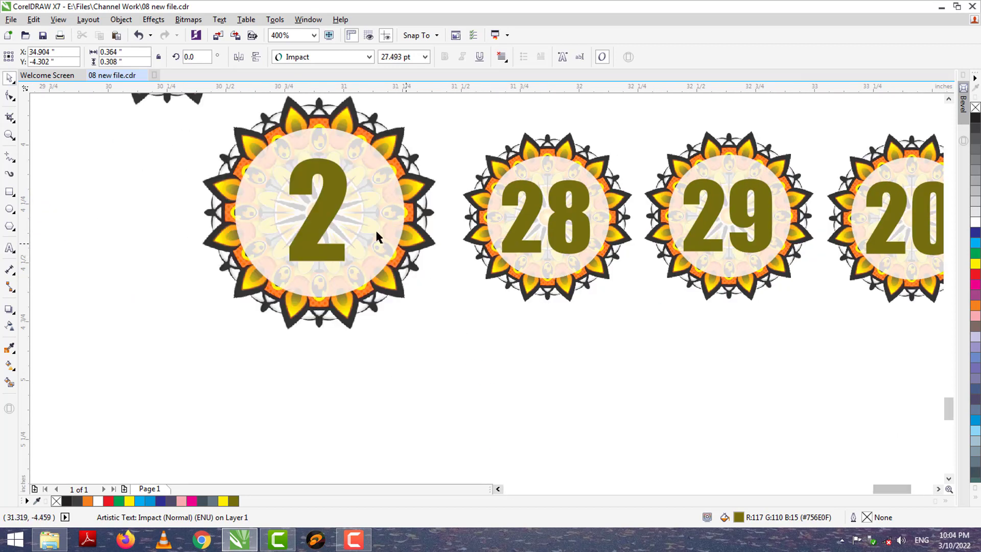
pyautogui.click(319, 243)
pyautogui.moveTo(317, 240); pyautogui.dragTo(577, 438)
# Step: Replace the copied digit's text with "2-9-0" and a second line reading "22-92-02"
pyautogui.doubleClick(577, 437)
pyautogui.hotkey('ctrl', 'a')
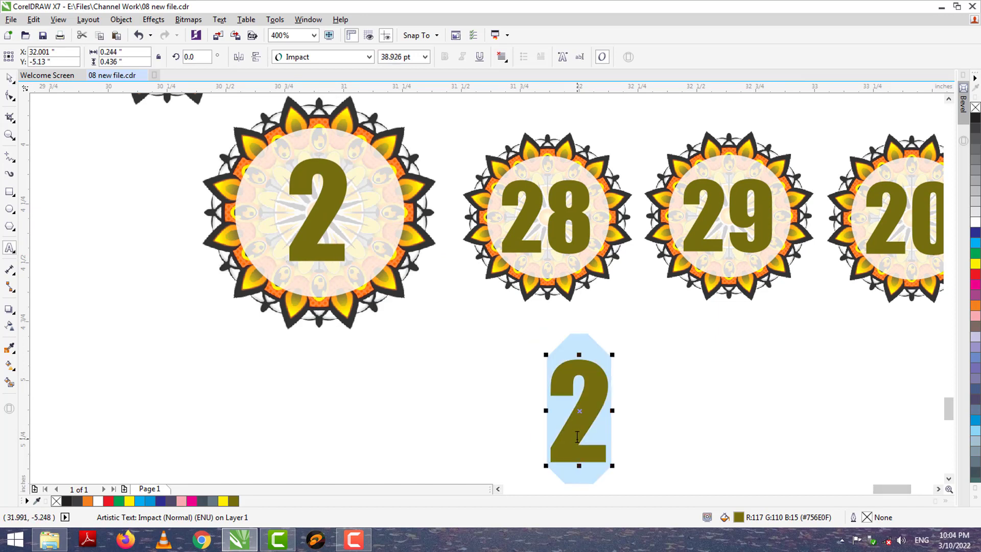
pyautogui.write('2-')
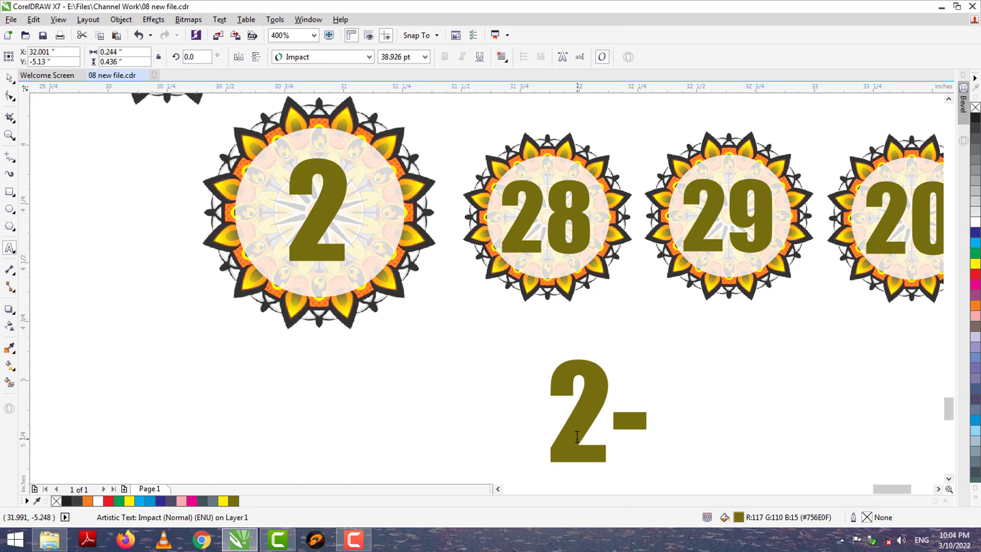
pyautogui.write('9-')
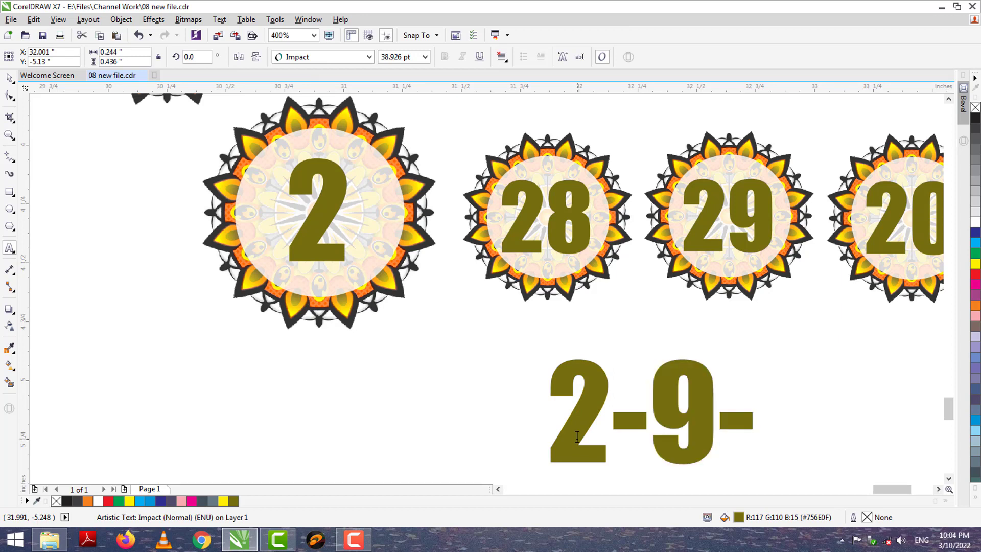
pyautogui.write('0')
pyautogui.press('Return')
pyautogui.write('22')
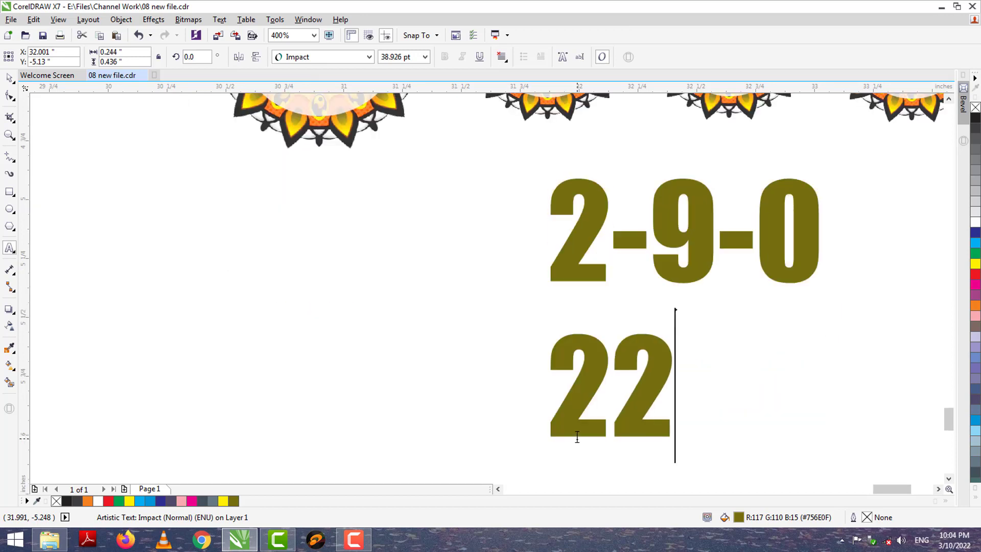
pyautogui.write('-92-')
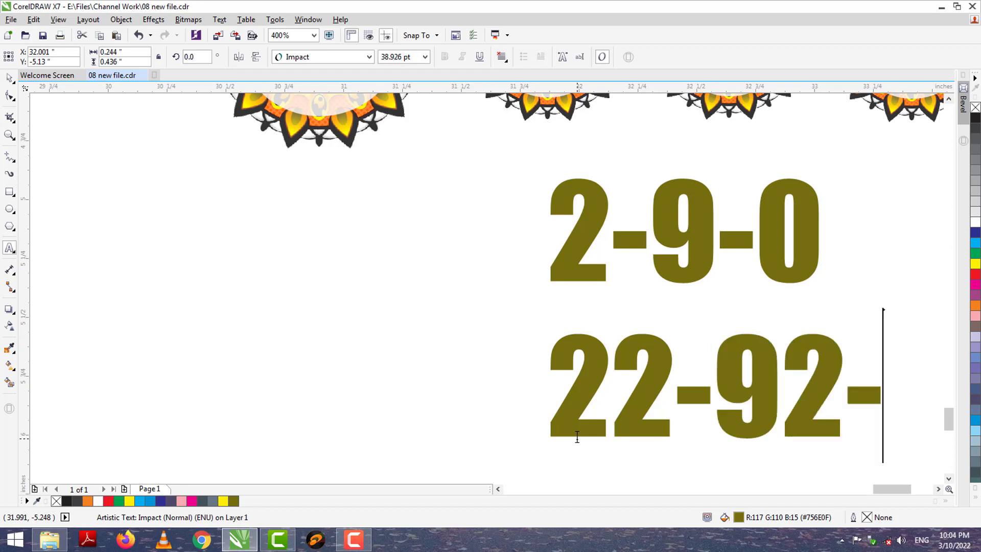
pyautogui.write('02')
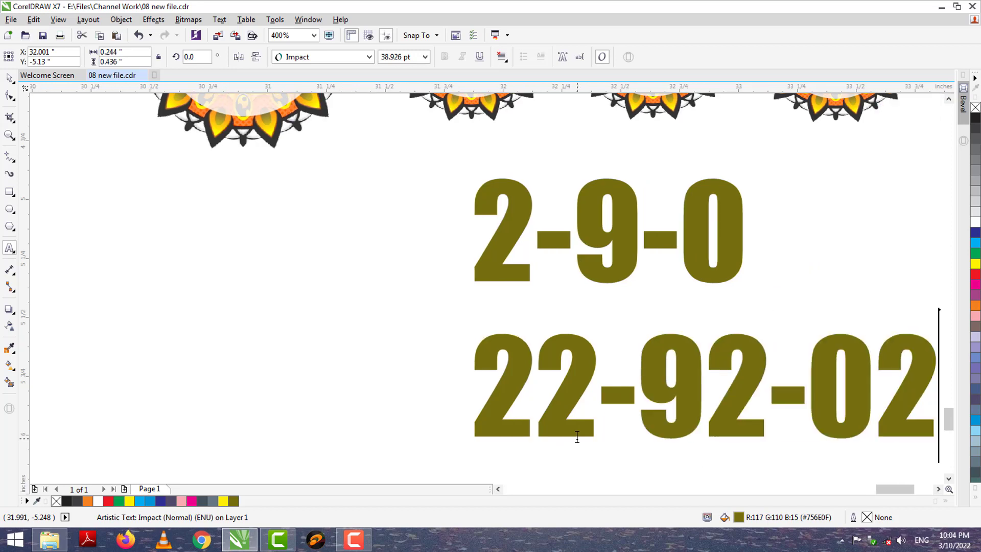
# Step: Add the lines "08:00 pm" and "Friday" beneath "22-92-02" in the same text object
pyautogui.press('Return')
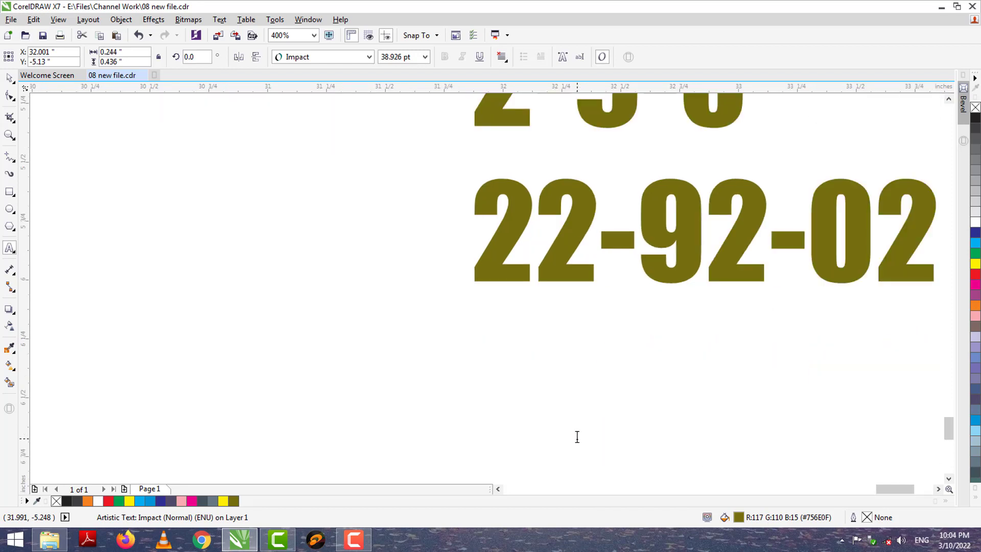
pyautogui.write('08')
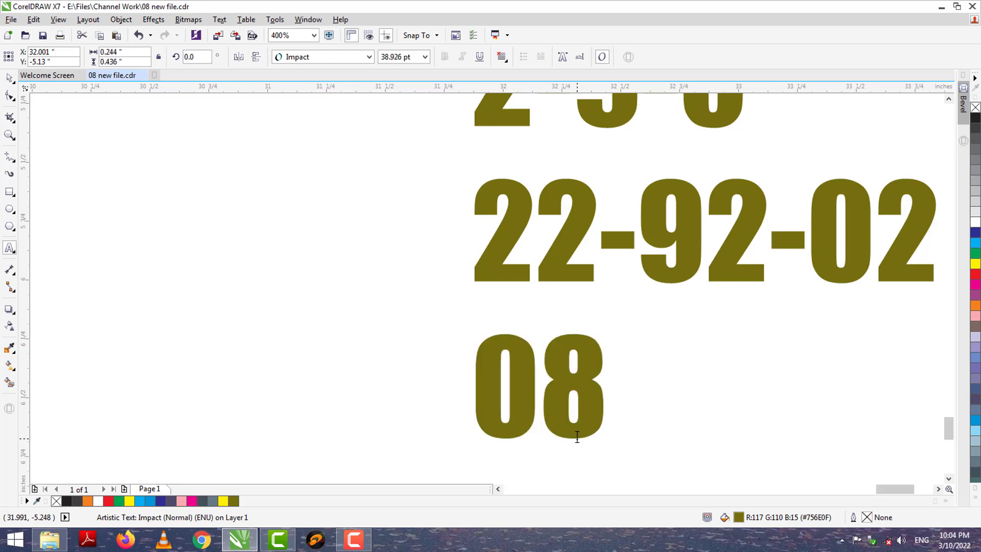
pyautogui.write(':00')
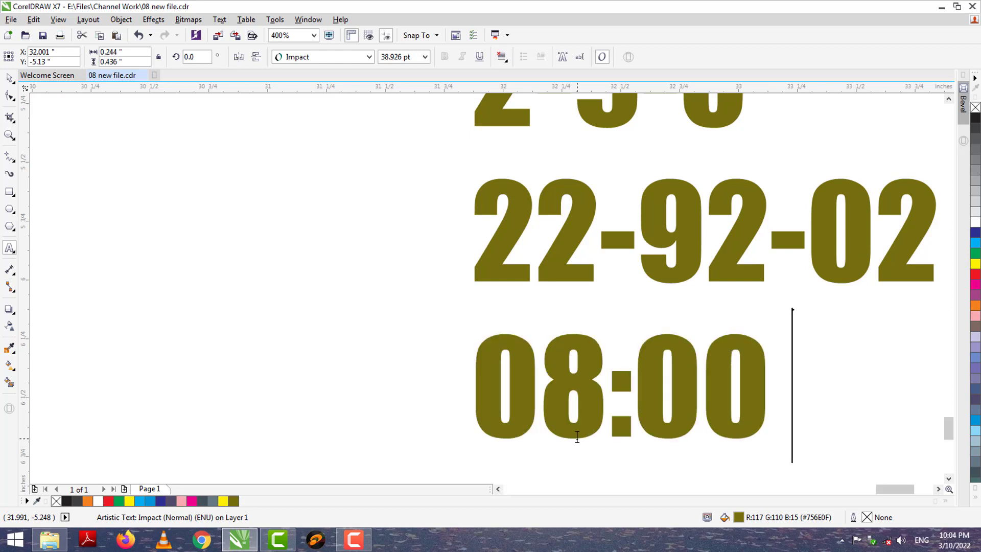
pyautogui.write(' pm')
pyautogui.write('f')
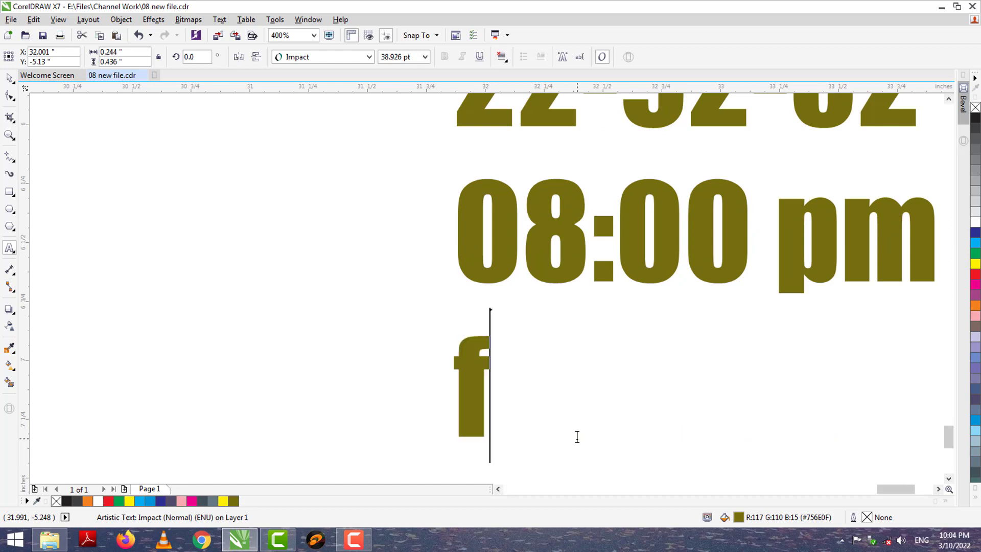
pyautogui.write('rid')
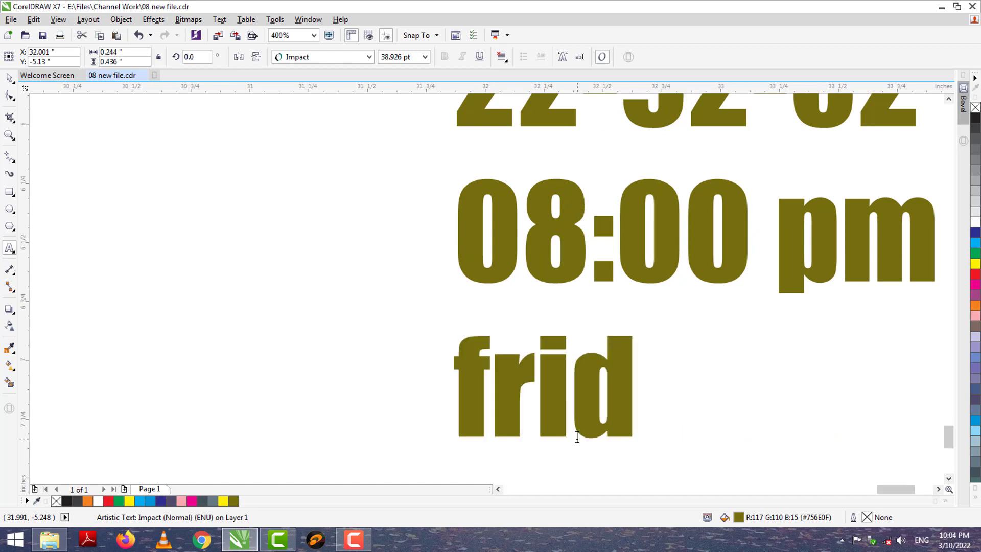
pyautogui.write('y')
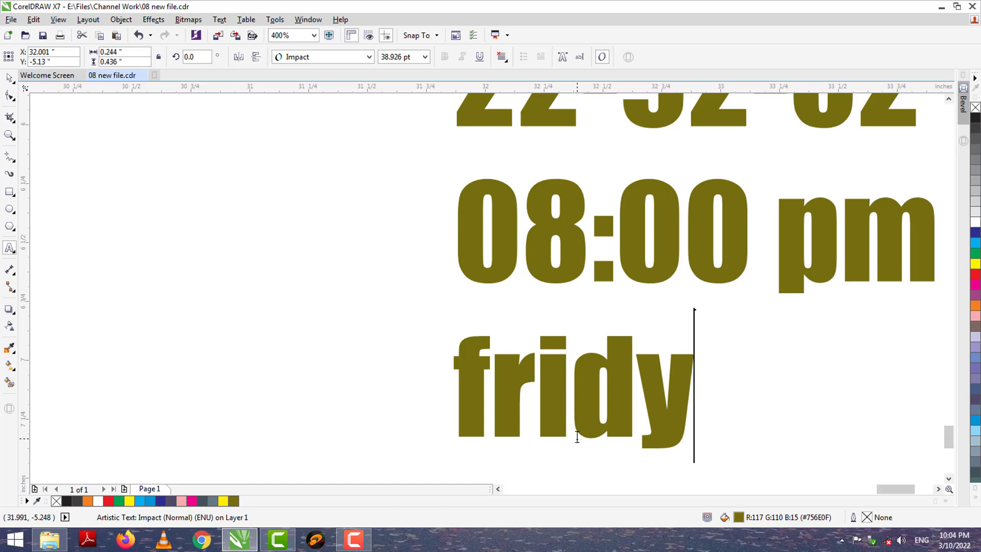
pyautogui.press('Left')
pyautogui.write('a')
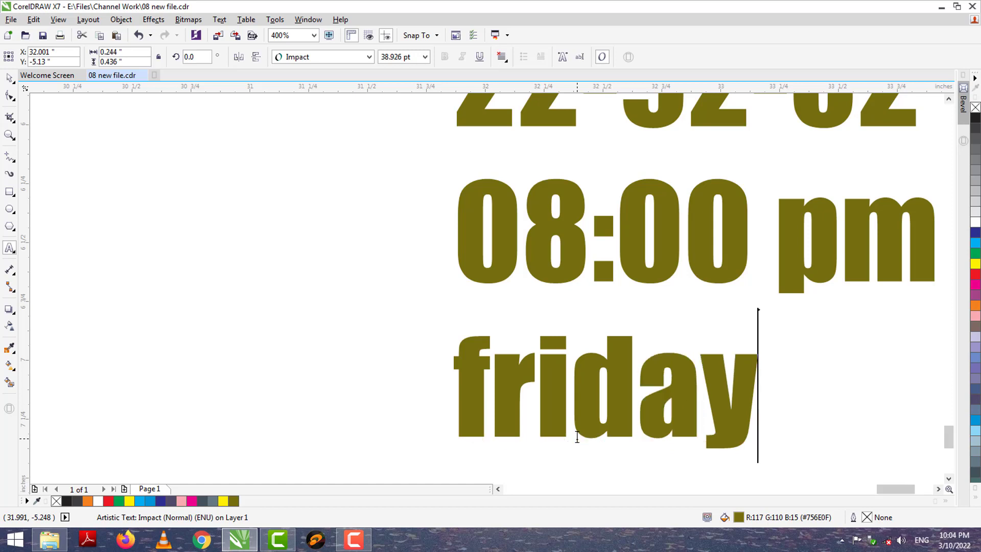
# Step: Add the date line "11-03-2022" beneath "Friday" in the text object
pyautogui.press('Return')
pyautogui.write('11')
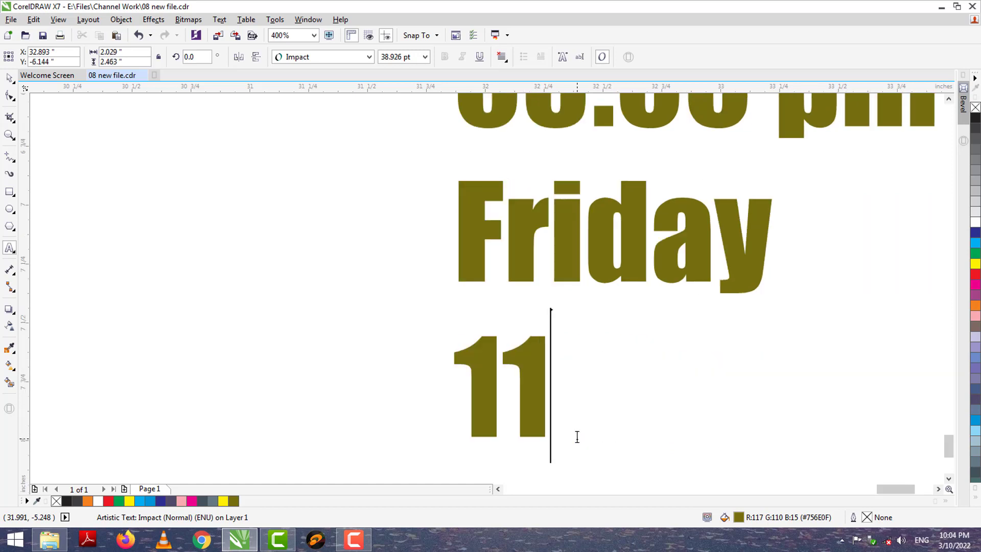
pyautogui.write('-03-0')
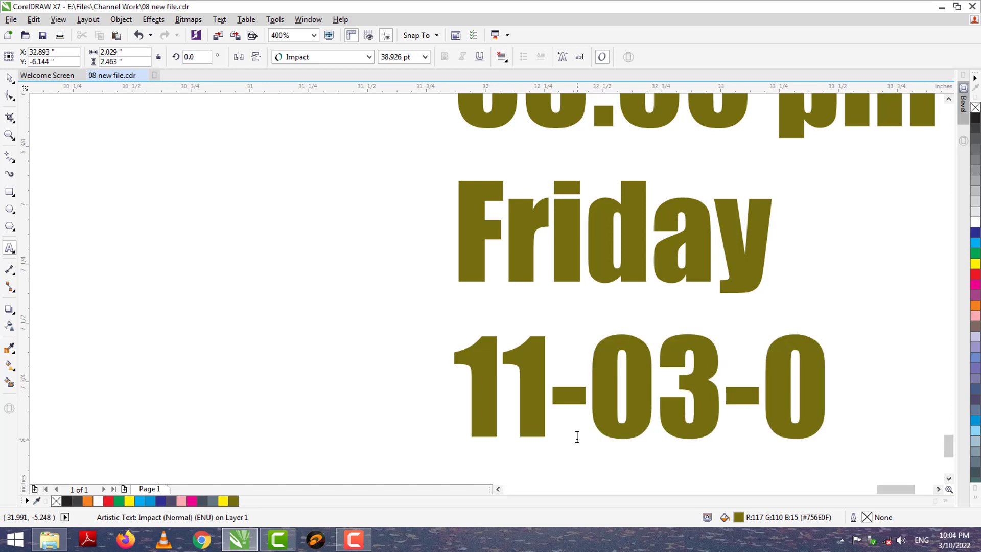
pyautogui.press('BackSpace')
pyautogui.write('2022')
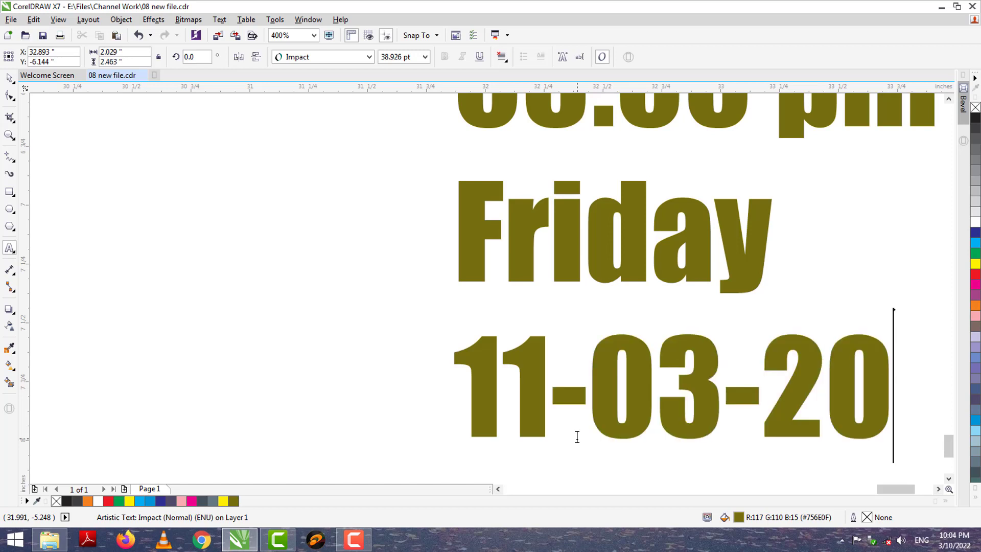